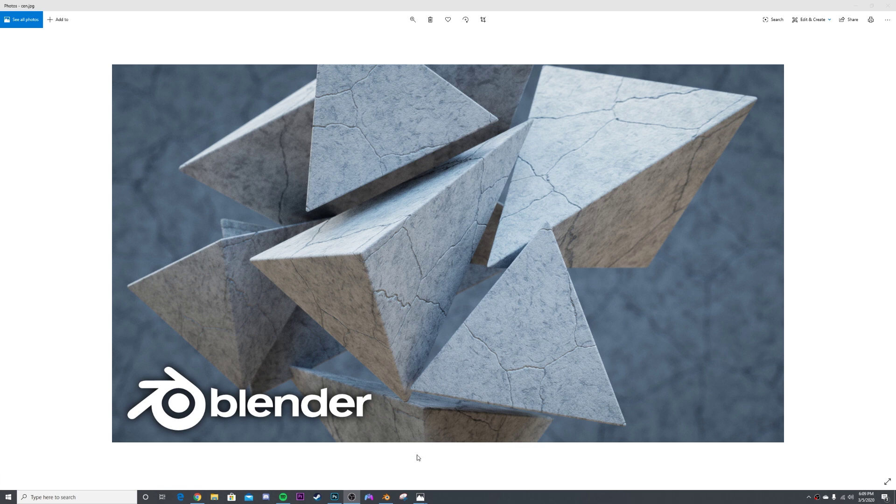
- Look through the example material renders open in the photo viewer
click(420, 497)
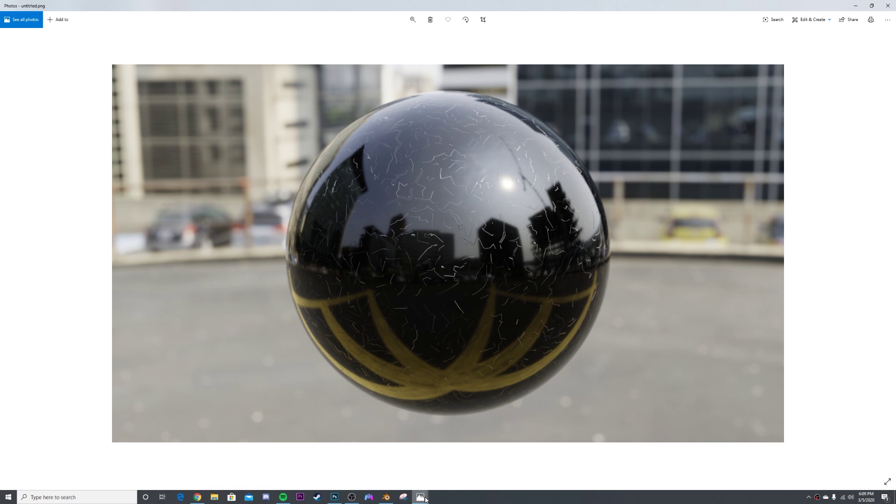
mouse_move(420, 498)
click(460, 466)
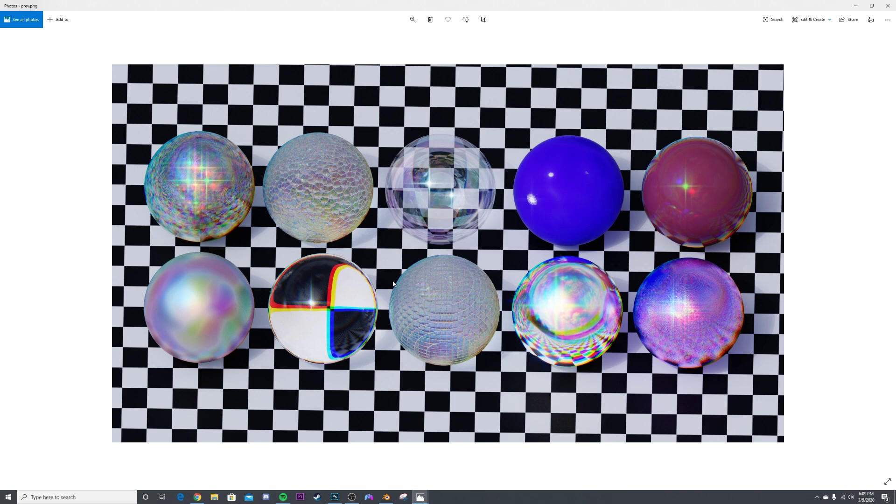
- Switch to Blender and add a cone mesh with 3 vertices to form a three-sided pyramid
click(386, 497)
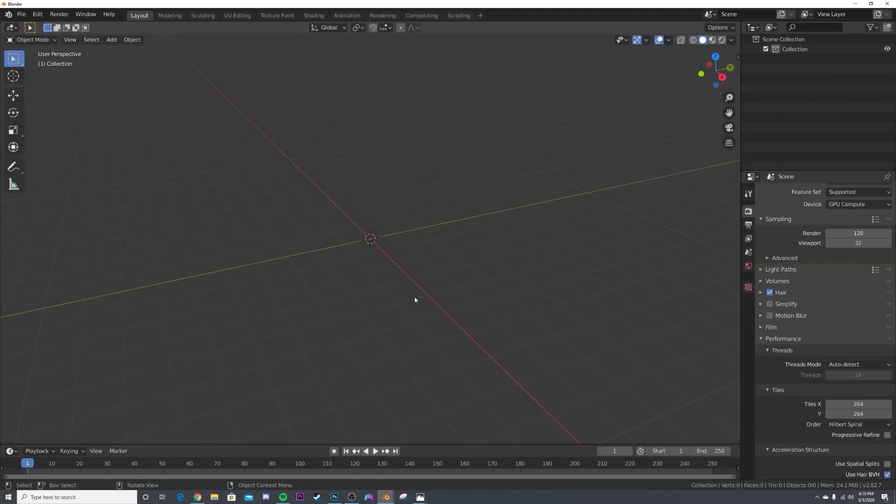
middle_drag(414, 298, 386, 230)
key(shift+a)
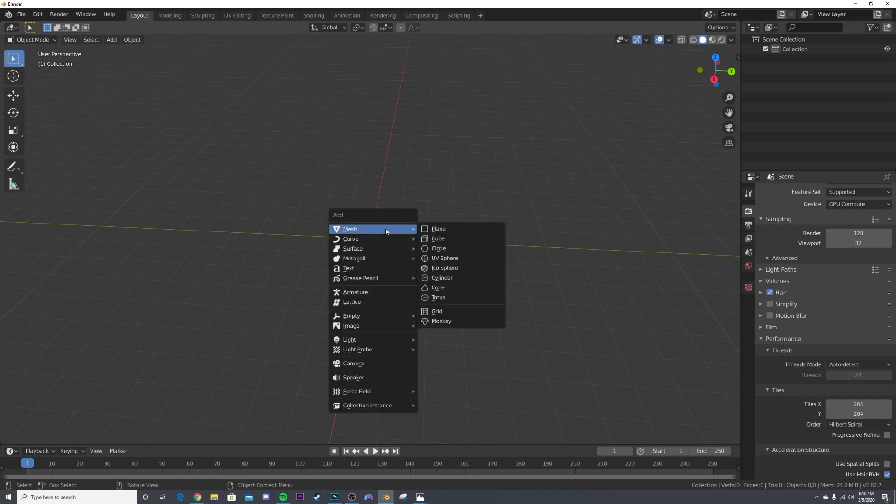
click(465, 290)
click(64, 439)
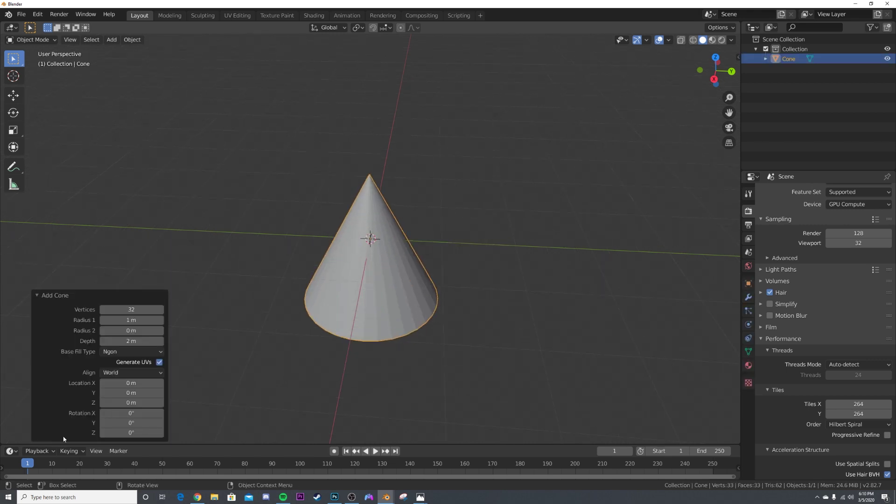
drag(132, 311, 112, 312)
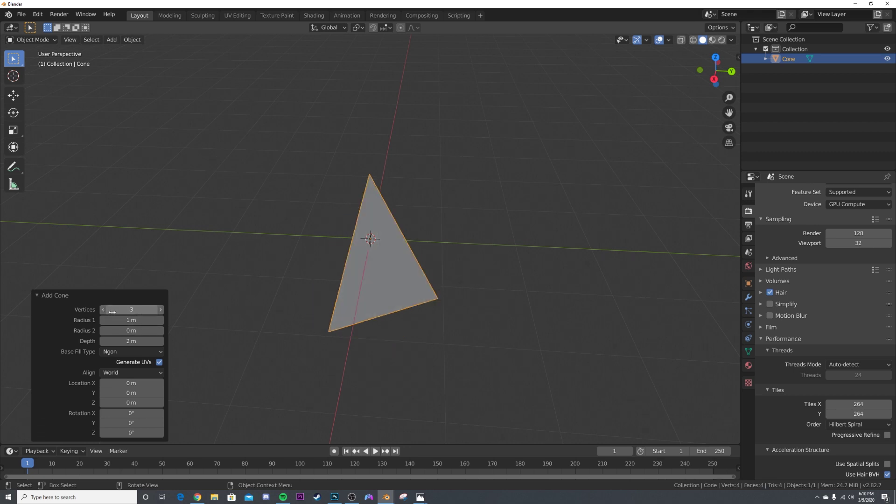
middle_drag(396, 341, 420, 351)
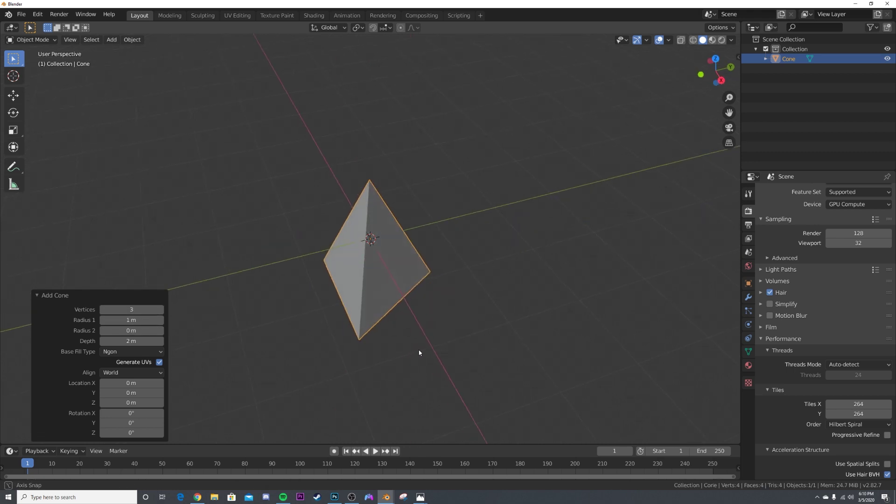
- Add a Bevel modifier to the cone with a 0.04 m offset and 5 segments, and shade the cone smooth
click(748, 297)
click(812, 192)
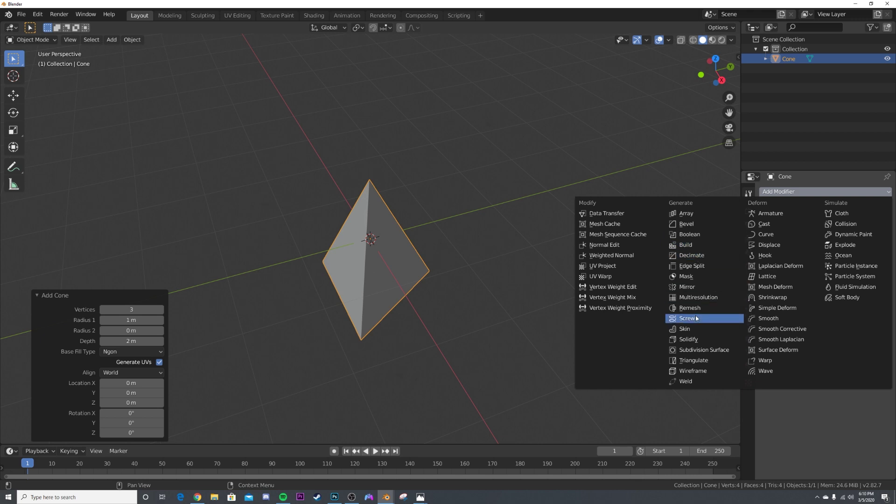
click(691, 224)
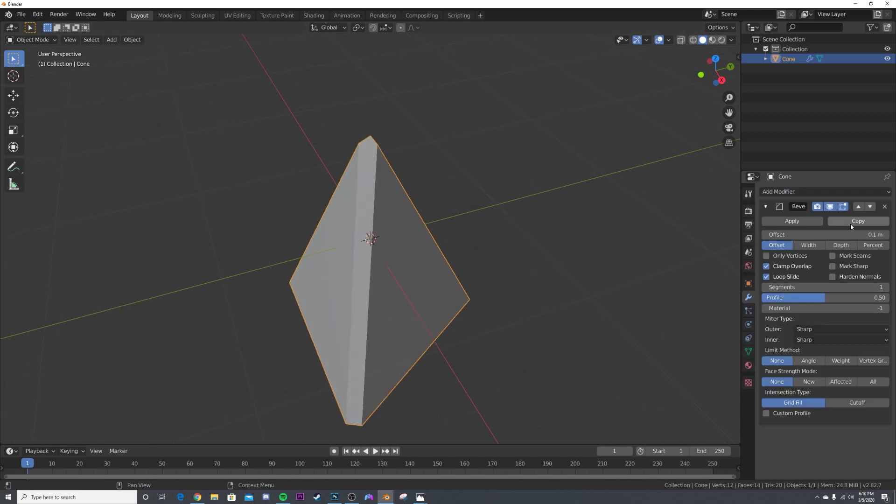
drag(866, 234, 833, 234)
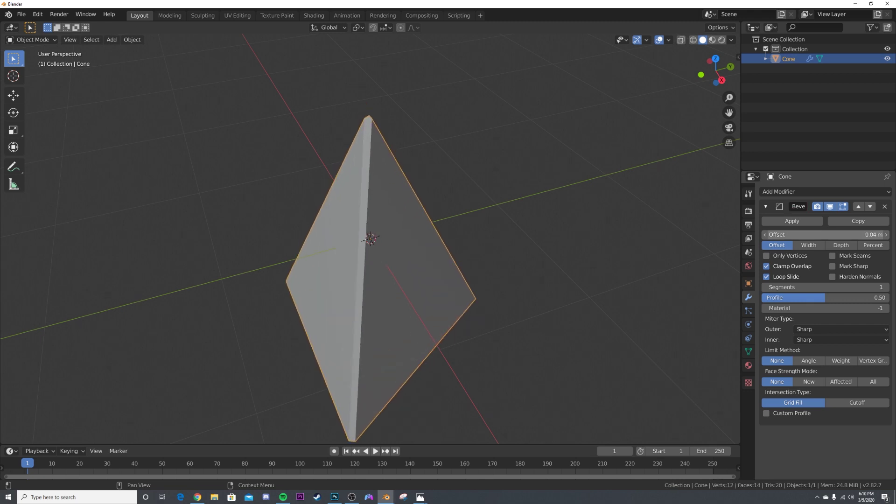
drag(884, 287, 894, 287)
right_click(622, 246)
click(622, 246)
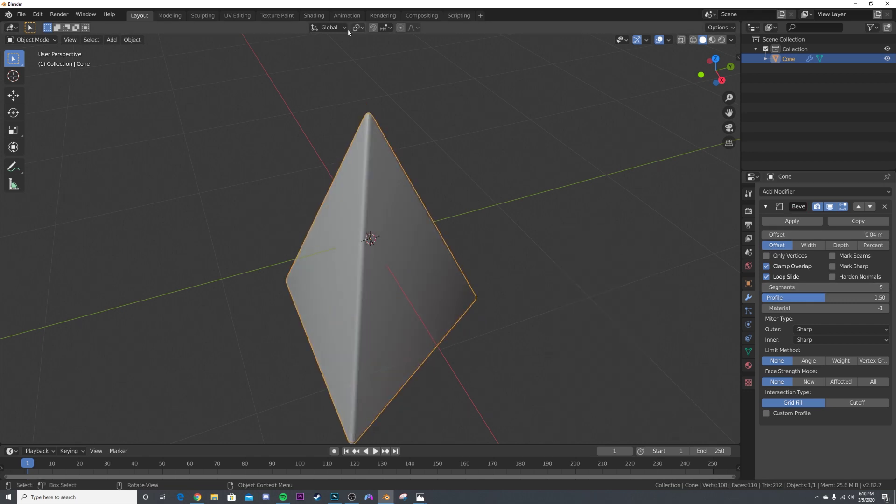
- Switch to the Shading workspace and create a new material for the cone
click(313, 16)
scroll(466, 204, up, 6)
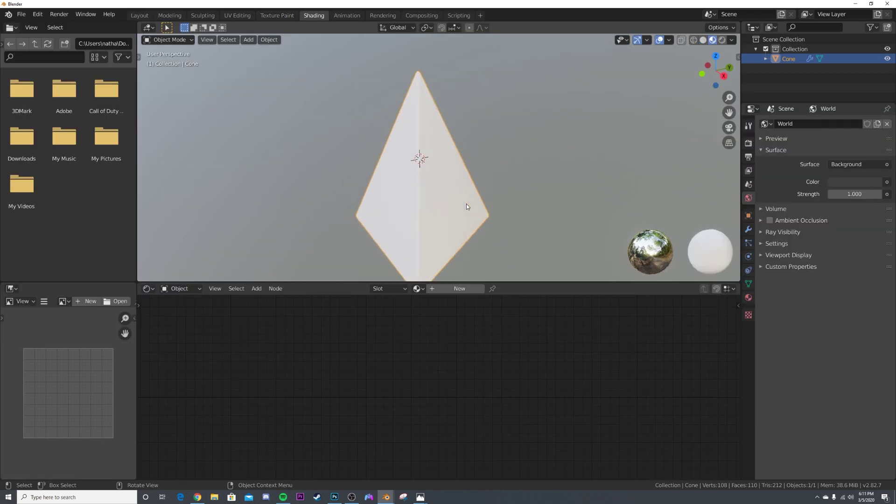
middle_drag(405, 181, 451, 183)
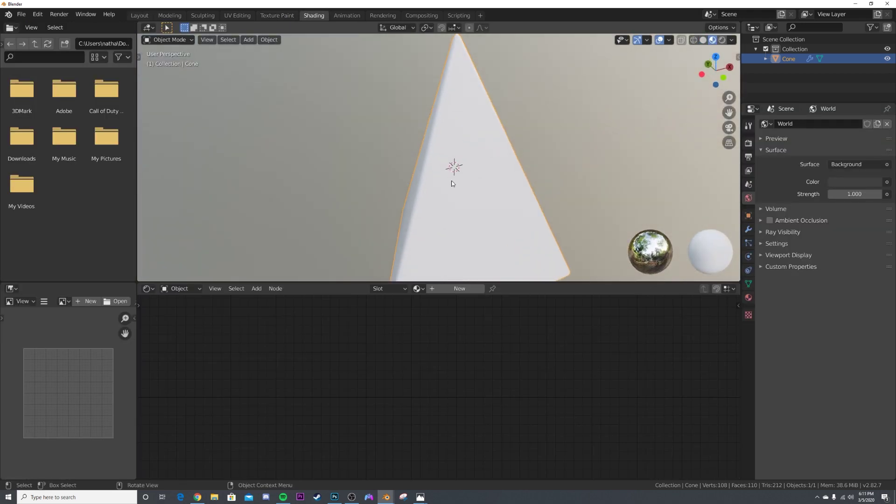
click(458, 289)
middle_drag(389, 360, 389, 361)
- Add a ColorRamp node and connect its Color output to the Principled BSDF's Base Color
key(shift+a)
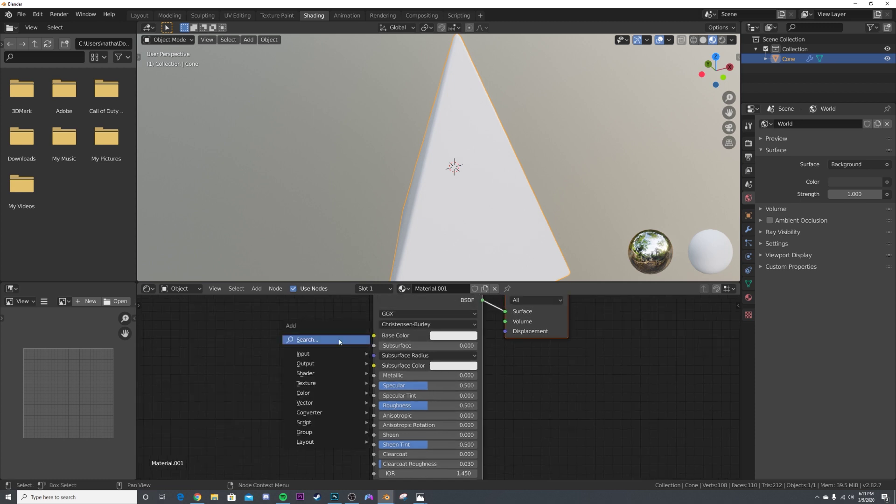
click(340, 341)
click(304, 330)
key(shift+a)
click(304, 330)
text(col)
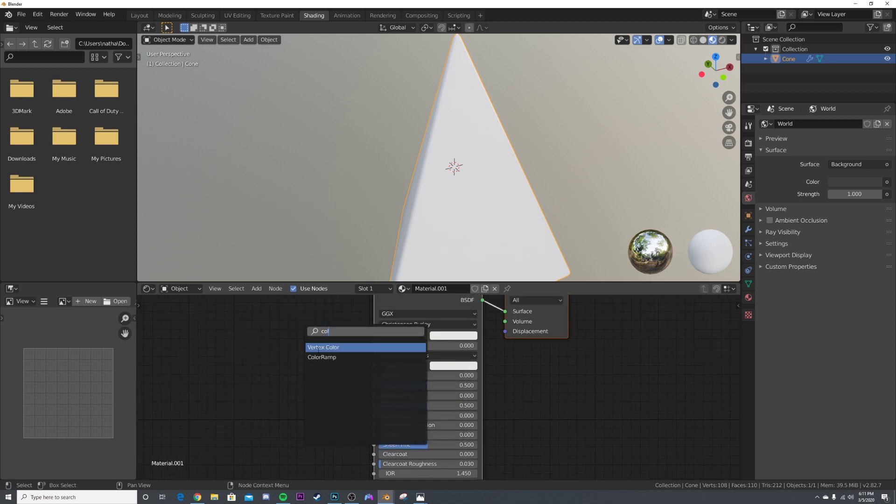
click(322, 357)
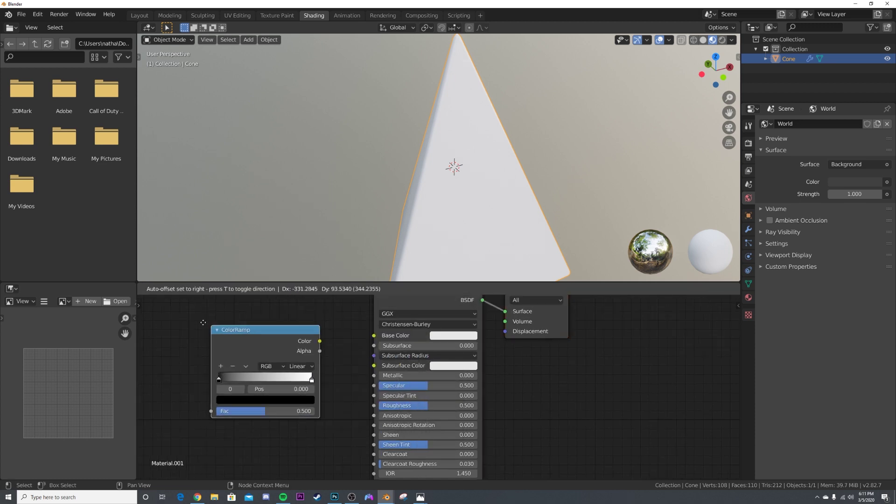
click(321, 337)
drag(309, 335, 374, 336)
- Extend the shader editor over the neighbouring image editor area to get more room for nodes
drag(138, 284, 104, 296)
middle_drag(203, 348, 385, 375)
middle_drag(462, 195, 481, 203)
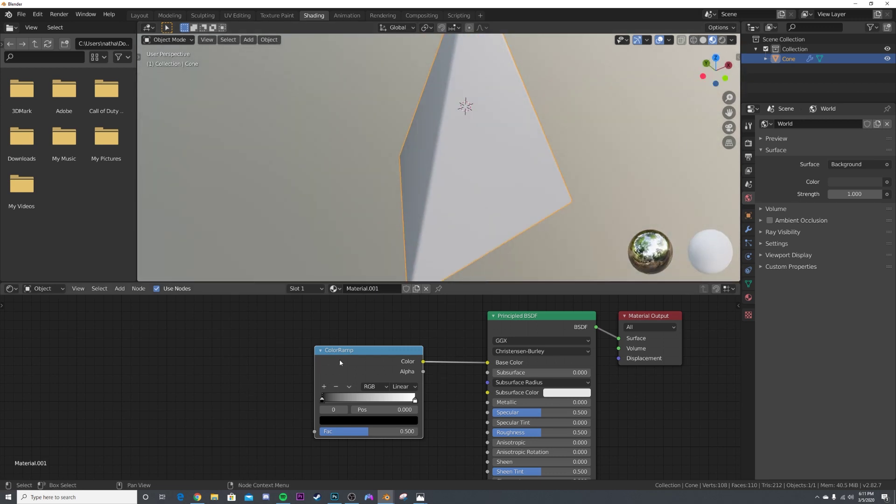
- Move the ColorRamp closer to the Principled BSDF and place a Musgrave Texture node in front of it
drag(340, 362, 372, 363)
key(shift+a)
click(305, 362)
text(m)
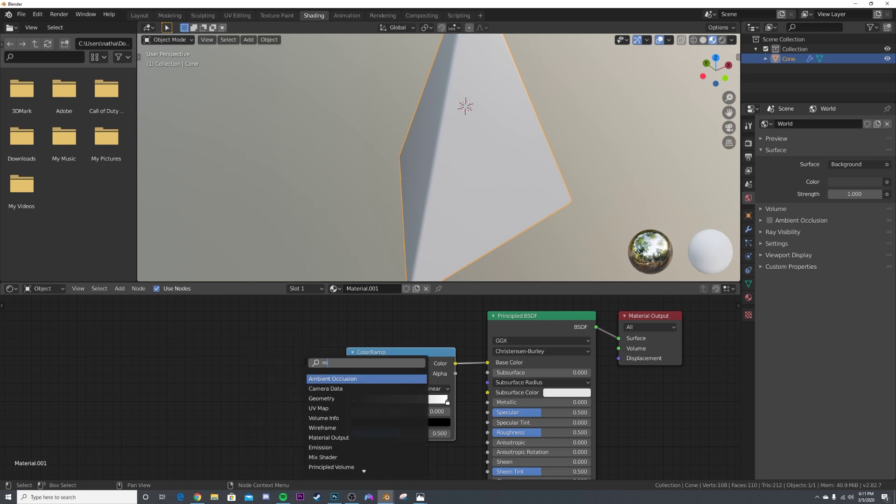
text(us)
key(Return)
click(232, 371)
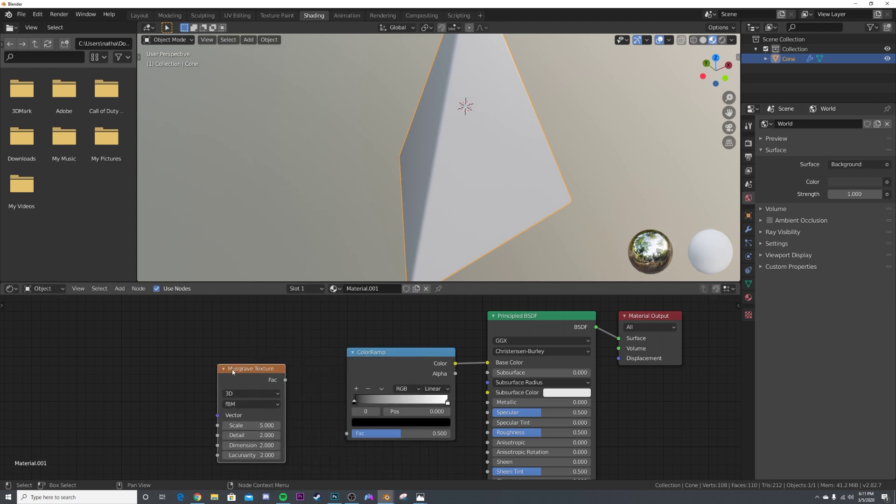
drag(233, 372, 252, 359)
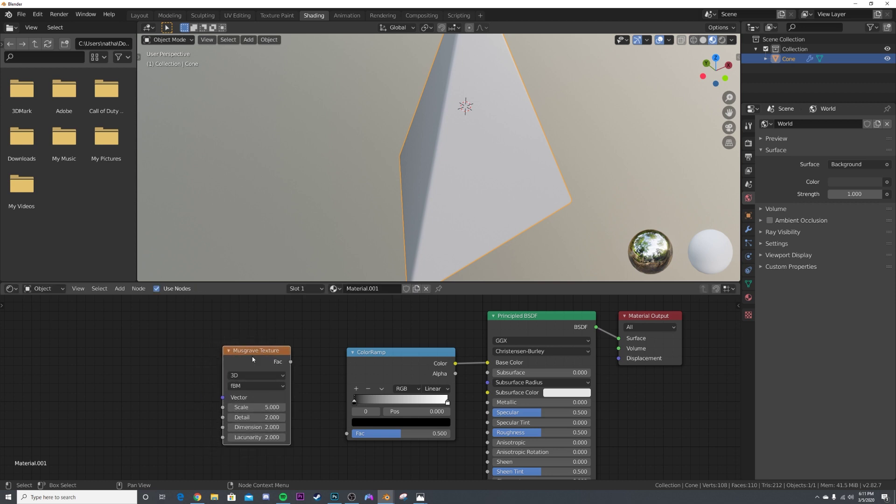
- Attach Texture Coordinate and Mapping nodes to the Musgrave Texture, with the Object output driving the Mapping vector
key(ctrl)
key(ctrl+t)
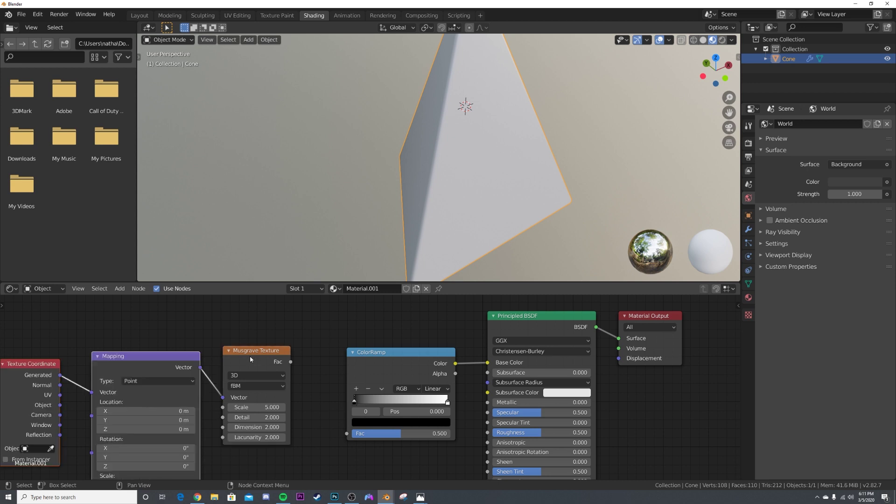
middle_drag(143, 373, 271, 361)
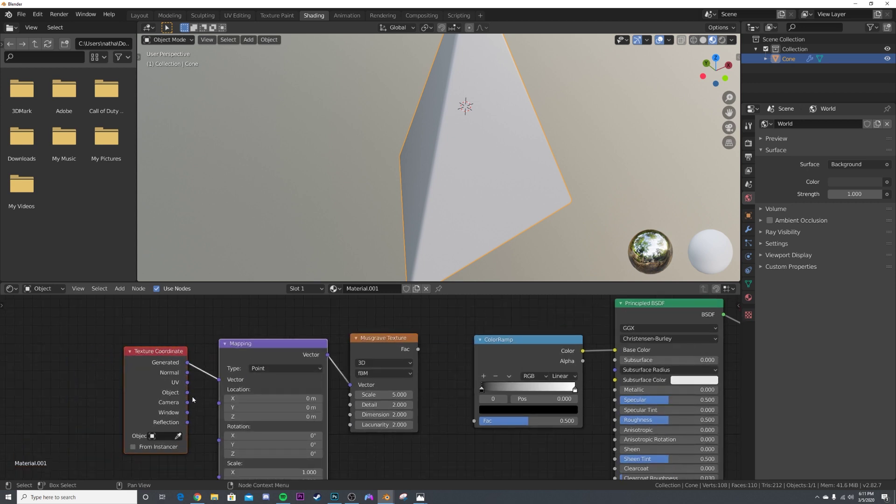
drag(219, 380, 187, 392)
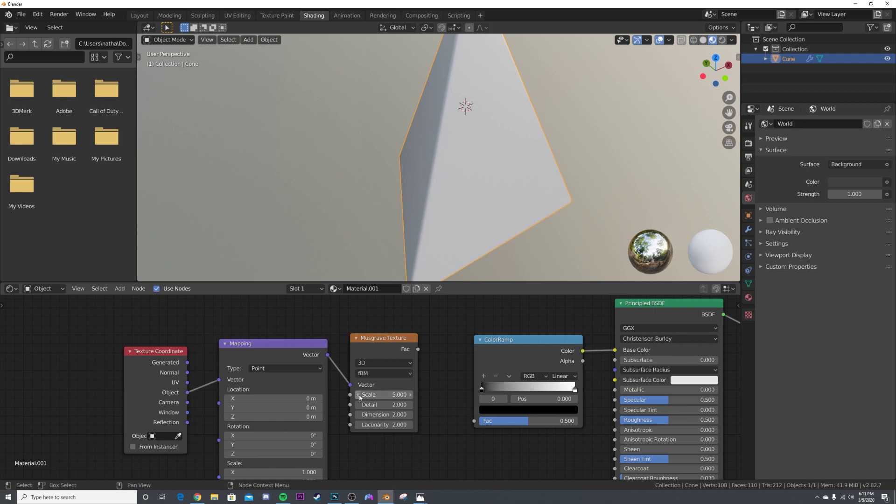
- Connect the Musgrave Texture's Fac output to the ColorRamp's Fac input
middle_drag(360, 397, 251, 403)
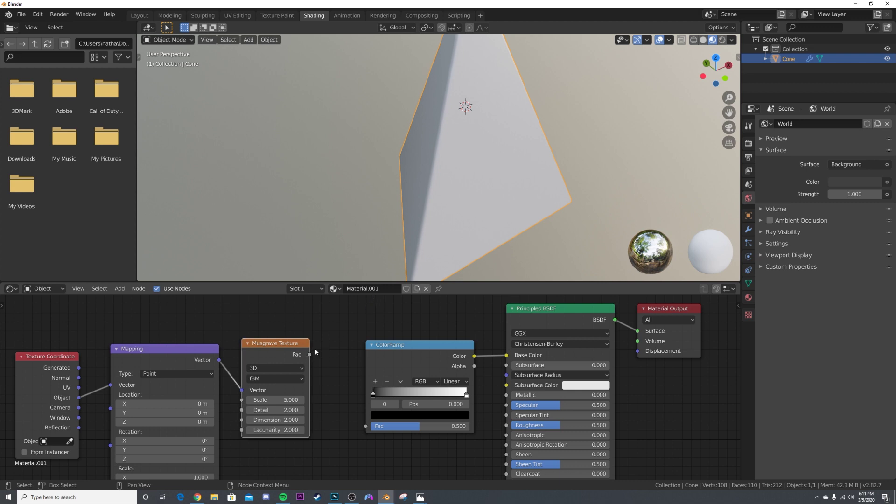
drag(309, 355, 366, 426)
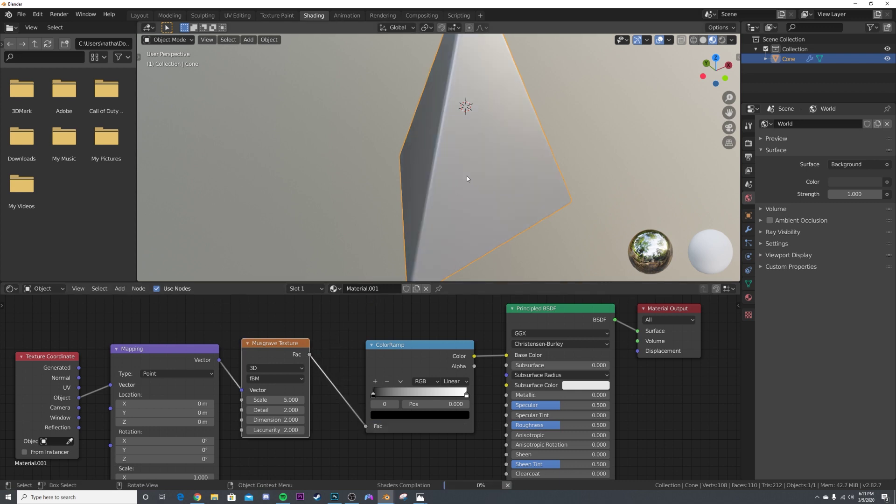
middle_drag(512, 175, 472, 229)
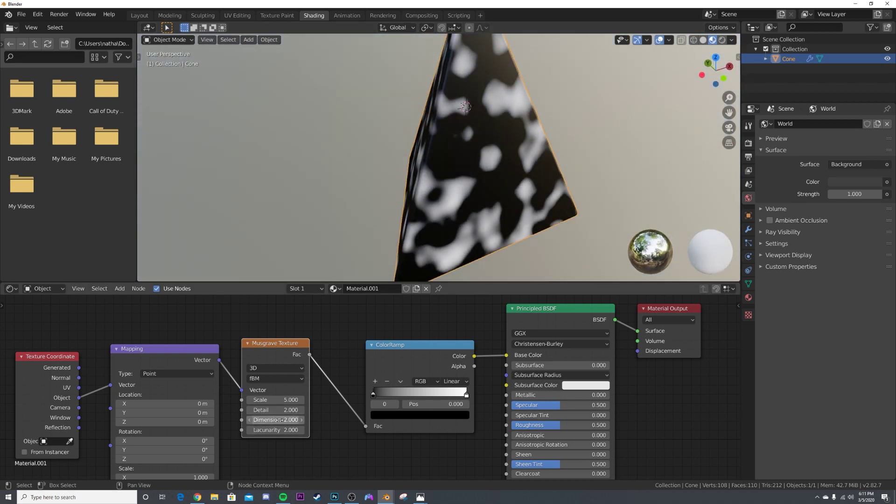
- Set the Musgrave Texture's detail to 16 and its dimension to 0
drag(287, 420, 374, 411)
middle_drag(514, 209, 475, 204)
scroll(480, 176, up, 3)
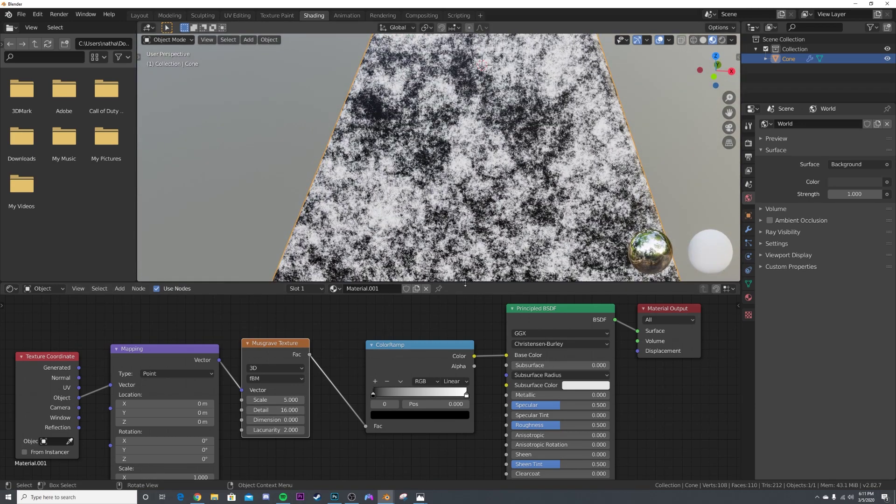
scroll(475, 204, down, 2)
- Recolor the ColorRamp stops, making the white one slightly darker and the black one a mid grey
click(466, 395)
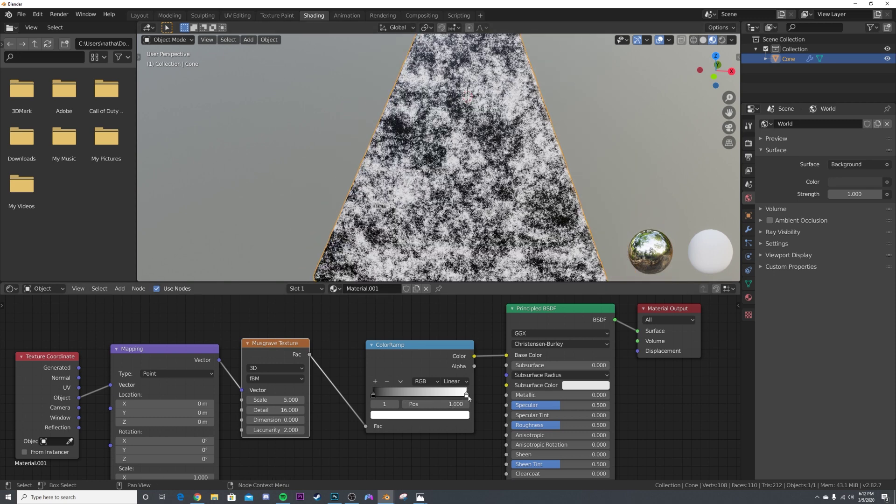
click(448, 414)
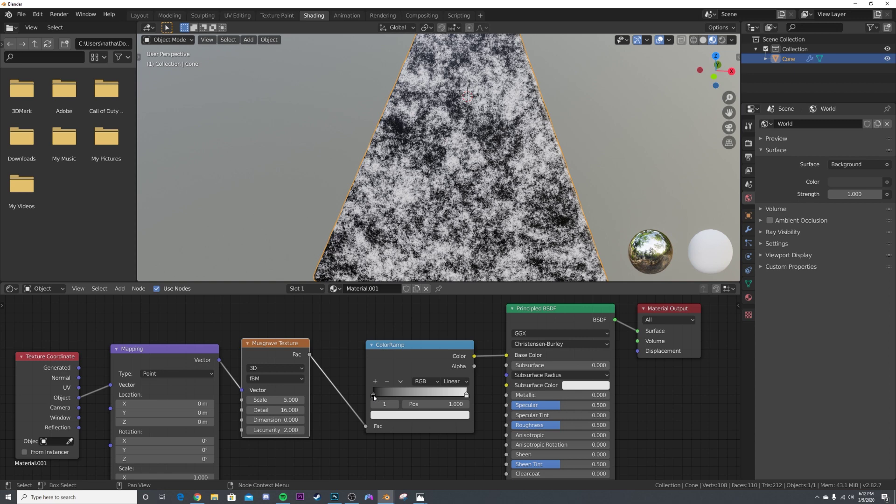
click(374, 394)
click(417, 415)
drag(447, 346, 447, 320)
mouse_move(463, 197)
middle_down()
mouse_move(588, 186)
mouse_move(450, 198)
middle_up()
- Add a Bump node and connect its Normal output to the Principled BSDF's Normal input
middle_drag(452, 417, 414, 340)
scroll(415, 341, down, 4)
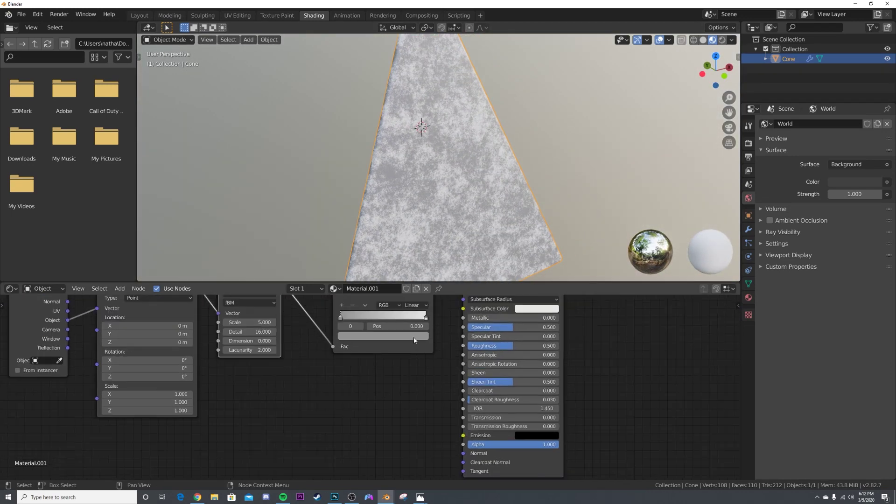
middle_drag(409, 412, 422, 377)
key(shift+a)
click(422, 378)
text(bump)
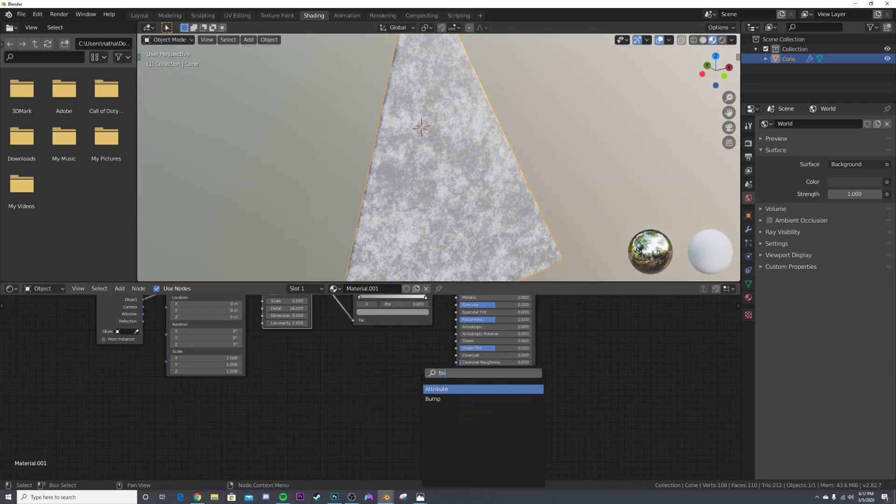
key(Return)
drag(402, 411, 457, 405)
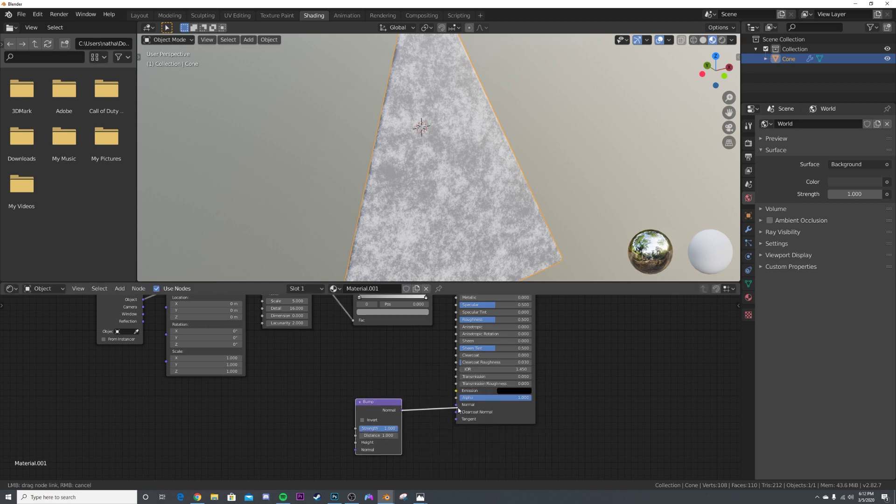
drag(381, 404, 389, 397)
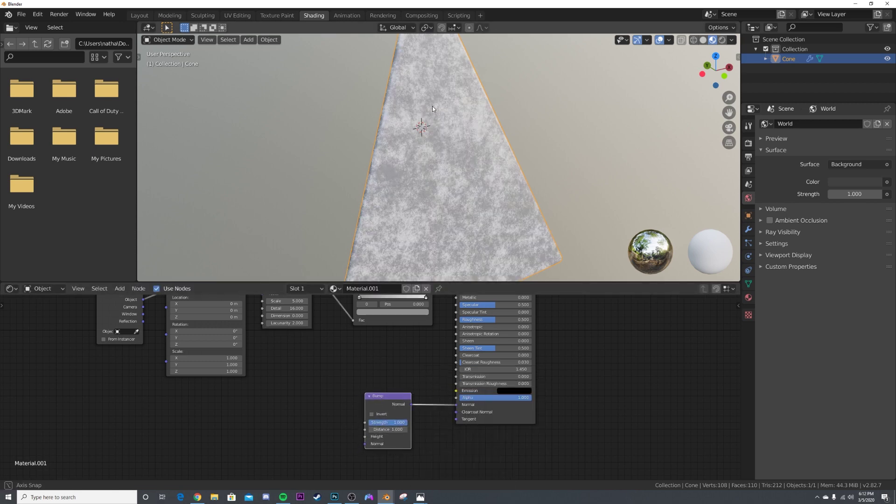
- Connect the Musgrave Texture's Fac output to the Bump node's Height input
middle_drag(432, 106, 455, 112)
scroll(340, 341, up, 2)
middle_drag(340, 341, 346, 381)
scroll(346, 381, down, 5)
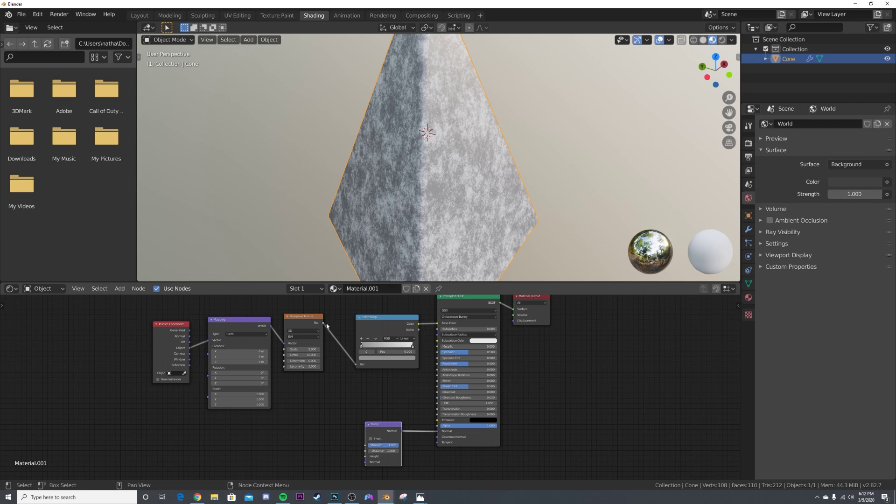
drag(323, 323, 365, 457)
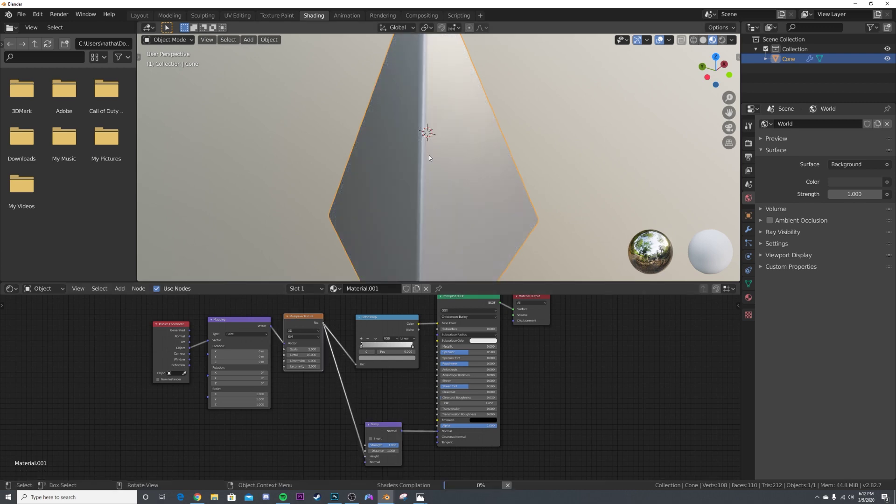
- Lower the Bump node's strength to about 0.37 and check the surface on the pyramid
middle_drag(431, 145, 426, 212)
scroll(420, 210, up, 3)
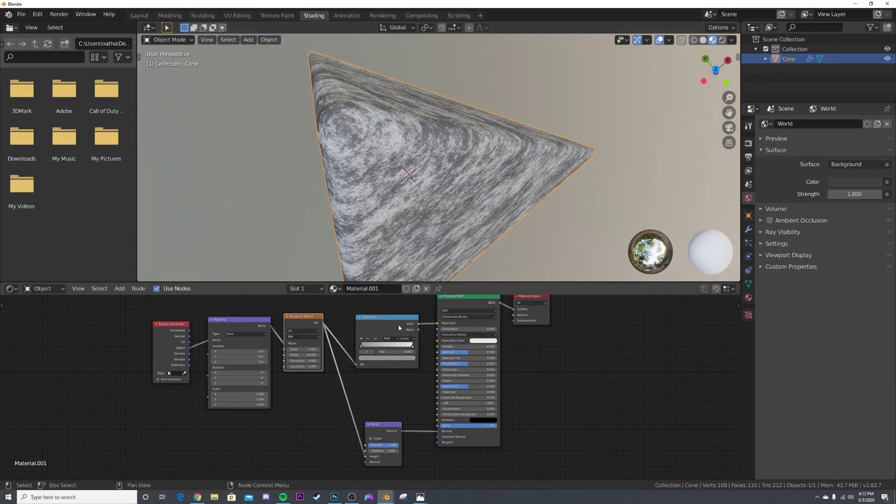
mouse_move(382, 444)
mouse_down()
mouse_move(353, 444)
mouse_move(378, 445)
mouse_up()
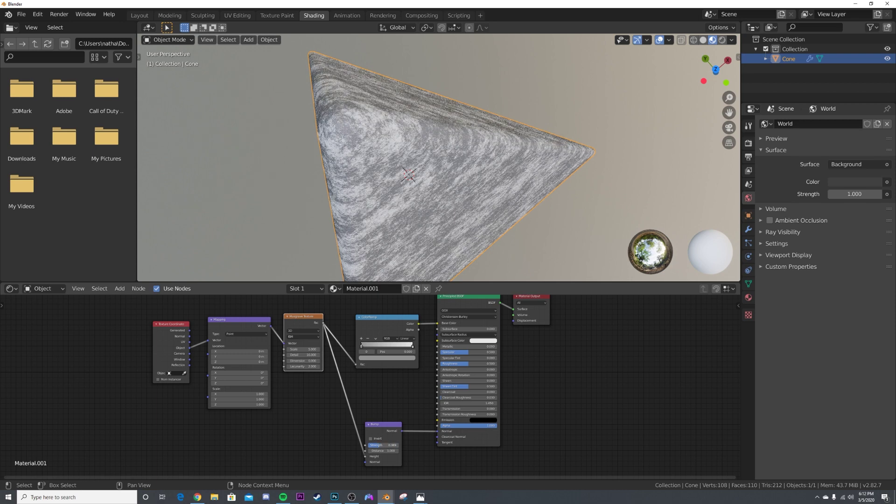
middle_drag(433, 174, 487, 202)
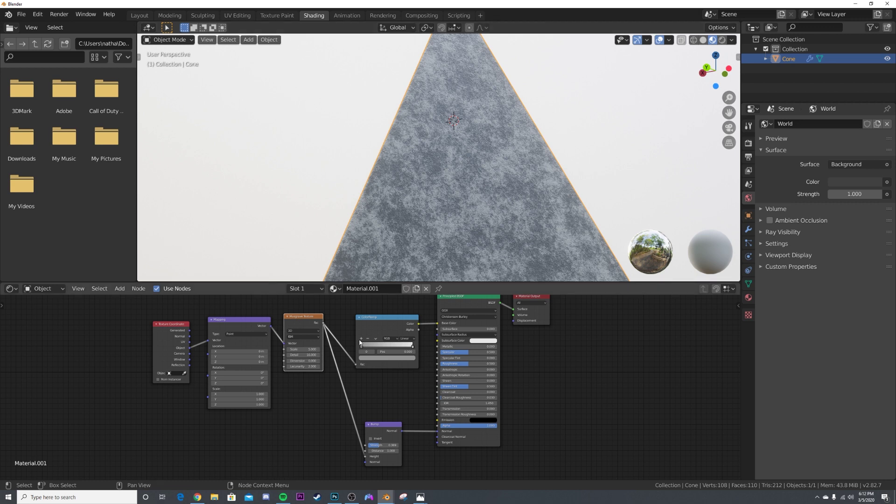
- Add a Noise Texture node and place it below the Musgrave Texture node
key(shift+a)
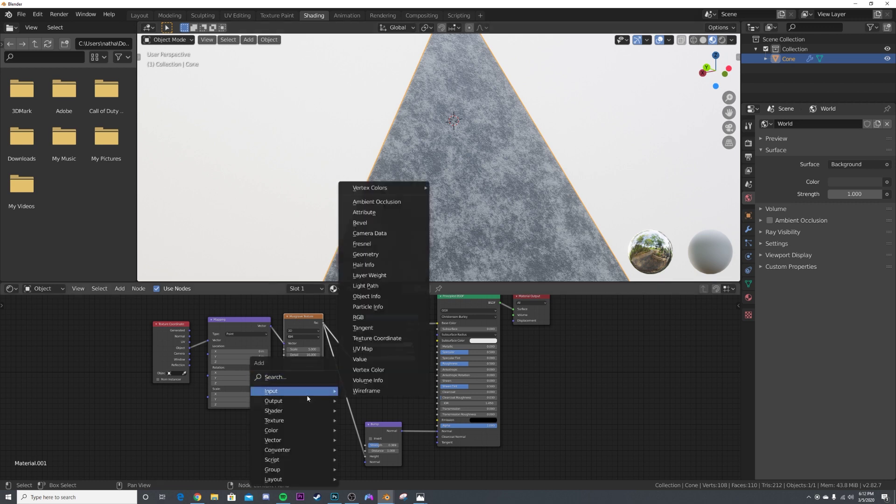
click(293, 377)
text(noi)
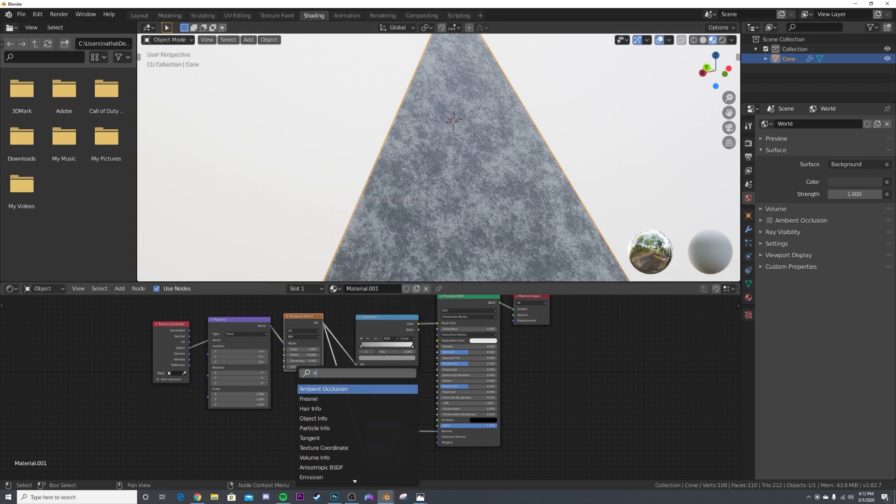
click(316, 390)
click(285, 383)
middle_drag(434, 172, 407, 196)
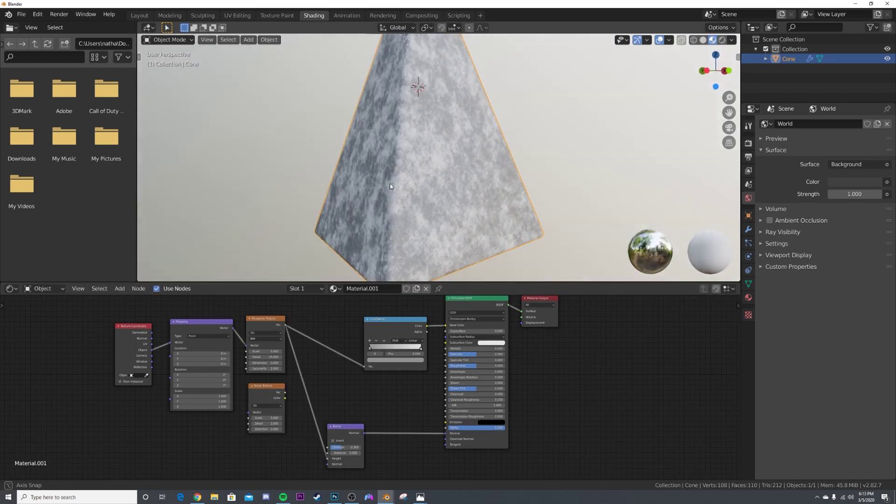
drag(267, 390, 268, 395)
middle_drag(441, 203, 455, 215)
scroll(454, 215, up, 4)
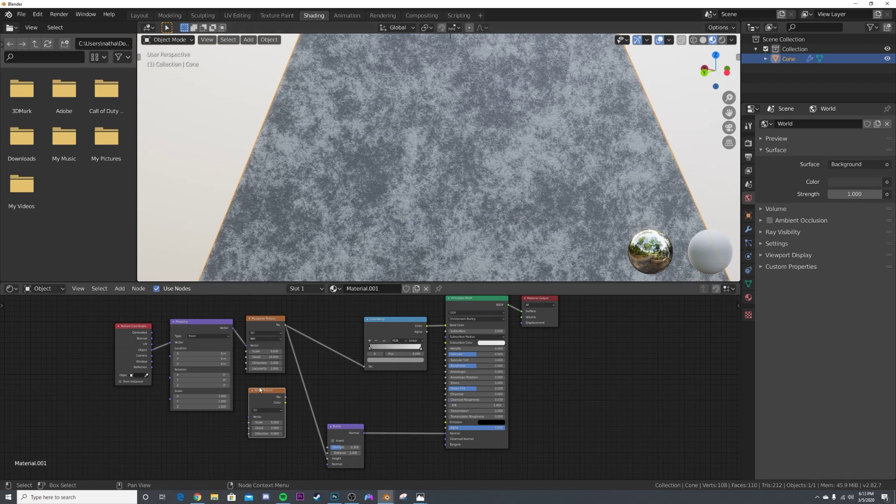
- Wire the Noise Texture from the Mapping vector into the ColorRamp's Fac, and unlink the Bump node from the Principled BSDF
drag(285, 402, 364, 366)
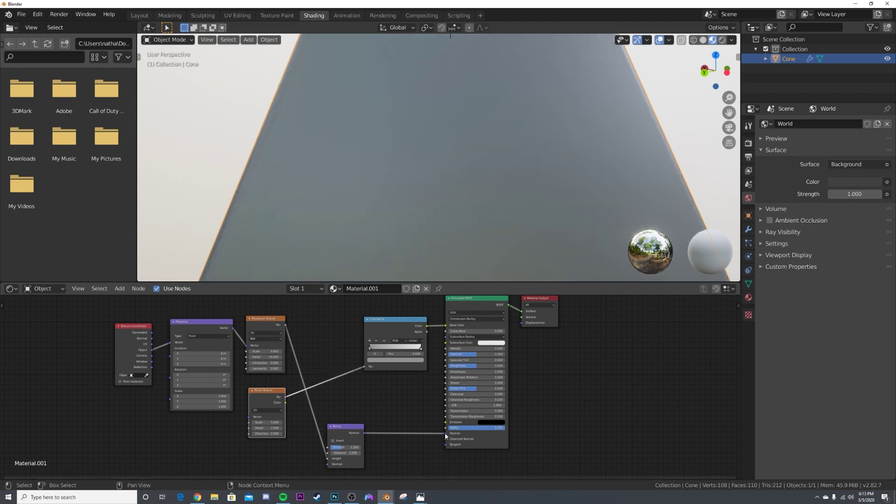
drag(446, 433, 420, 439)
drag(271, 393, 268, 391)
drag(233, 328, 246, 414)
- Set the Noise Texture's scale to 6, detail to 16 and distortion to 4
click(263, 420)
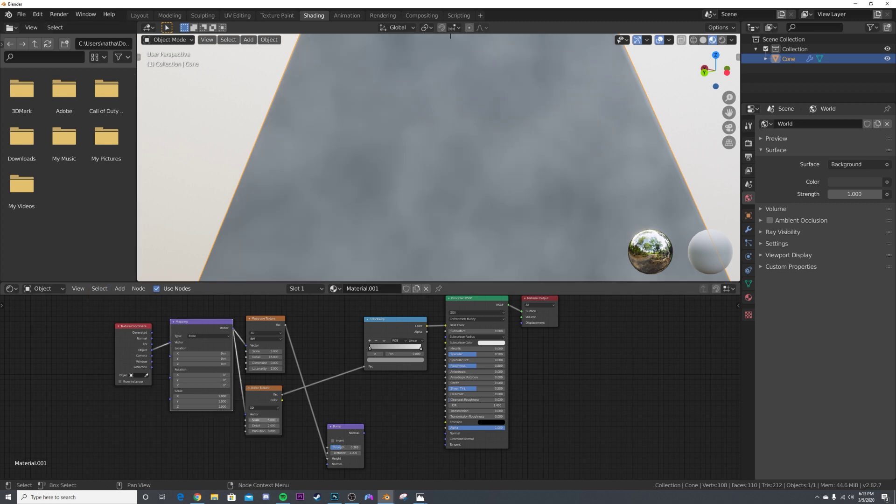
text(8)
key(Return)
click(268, 426)
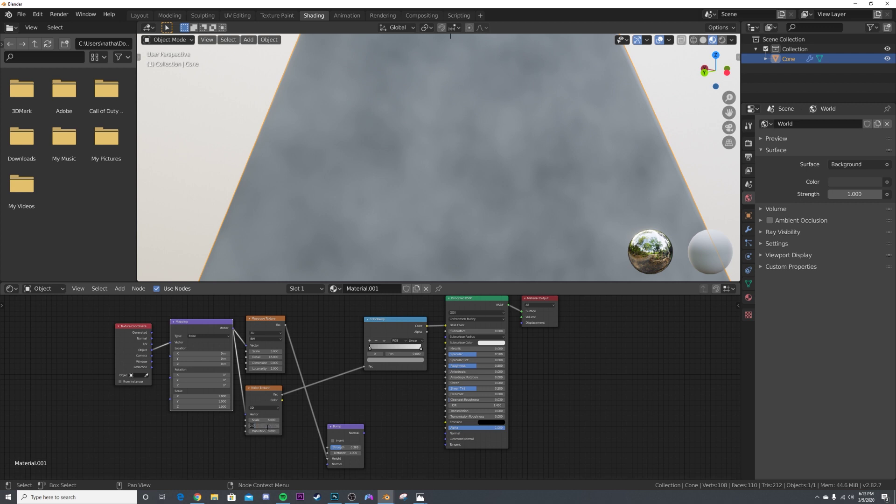
text(16)
key(Return)
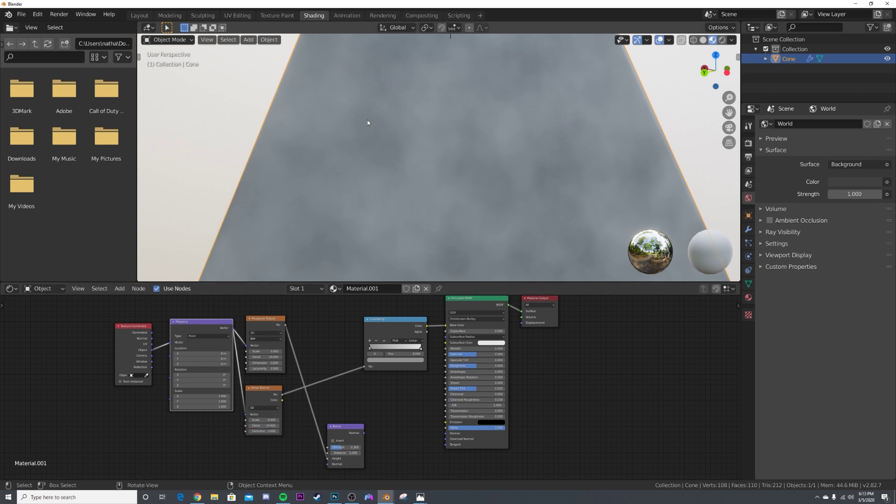
click(264, 430)
text(0.04)
key(Return)
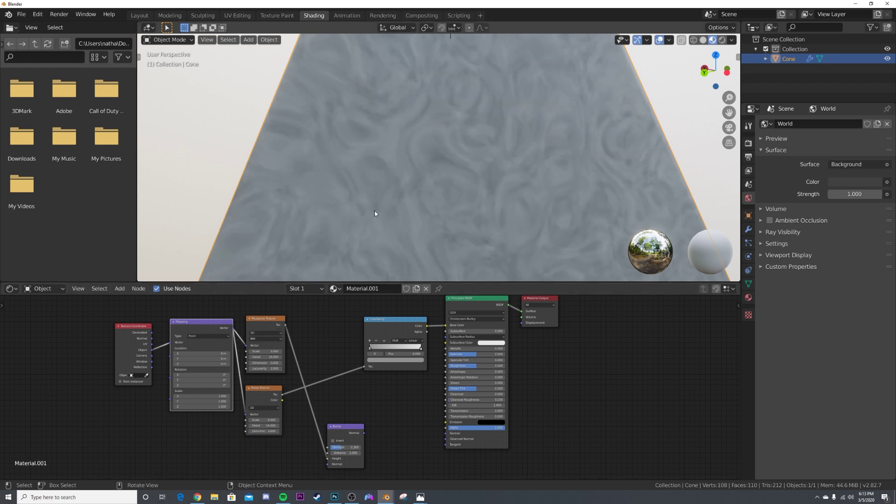
scroll(379, 161, down, 3)
middle_drag(380, 155, 420, 252)
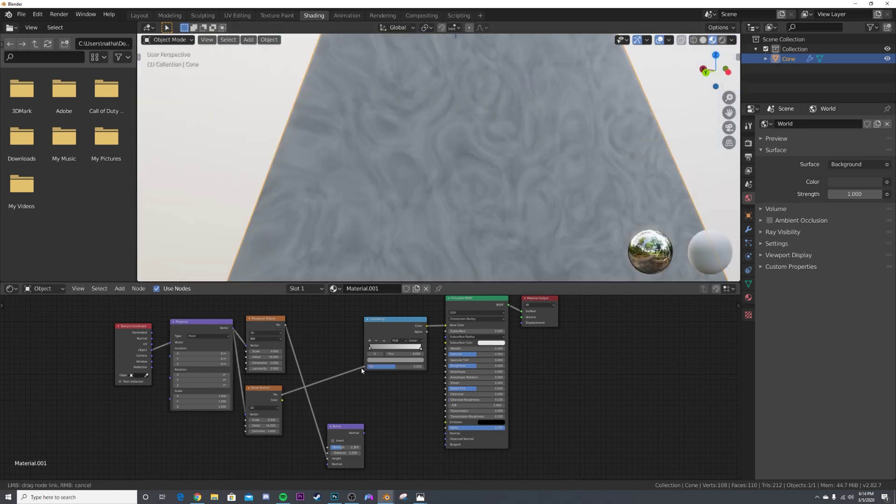
- Add a MixRGB node on the Musgrave Texture's output link, feeding its Fac into Color1
drag(258, 322, 263, 322)
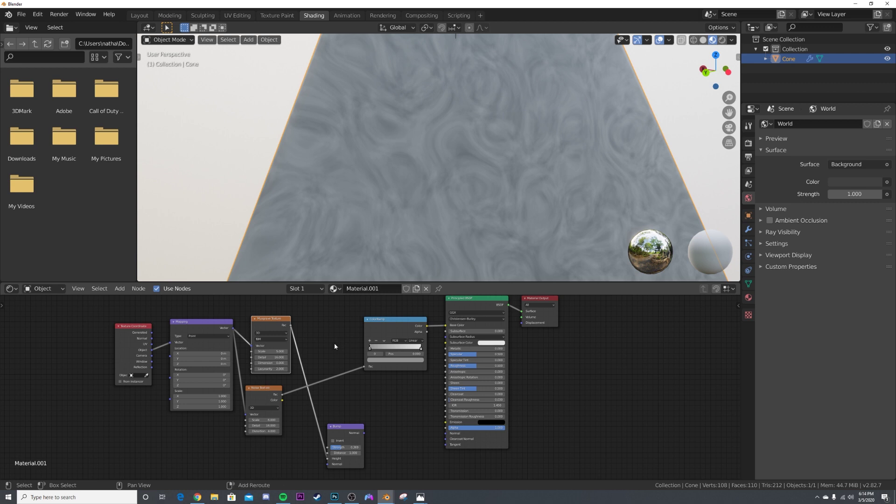
key(shift+a)
text(mix)
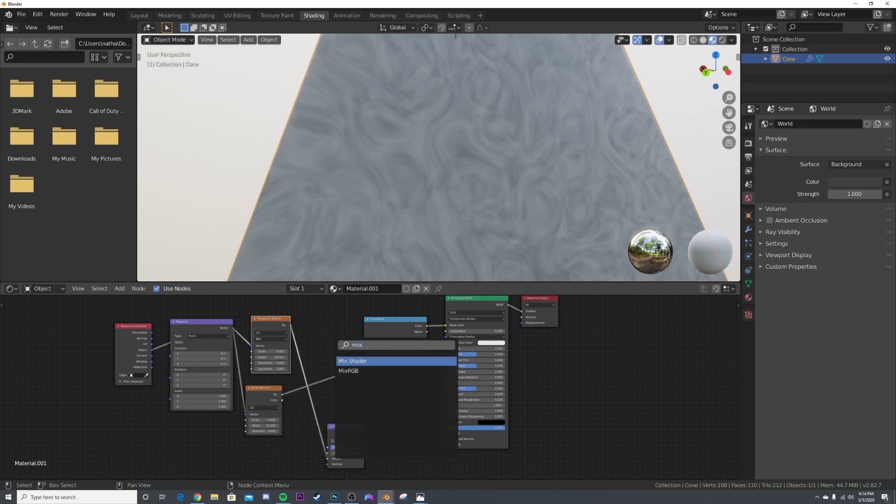
key(Down)
key(Return)
click(311, 325)
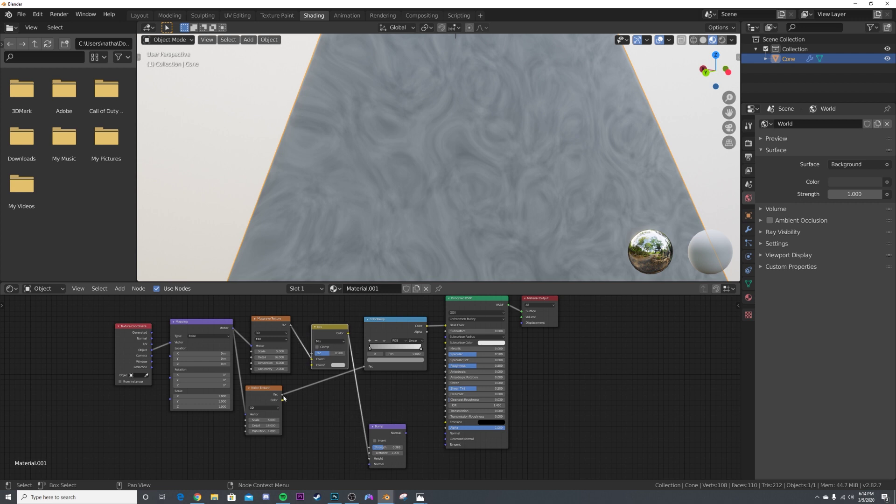
- Connect the Noise Texture's Fac to the Mix node's Color2 and the Mix Color output to the ColorRamp's Fac
drag(283, 400, 337, 391)
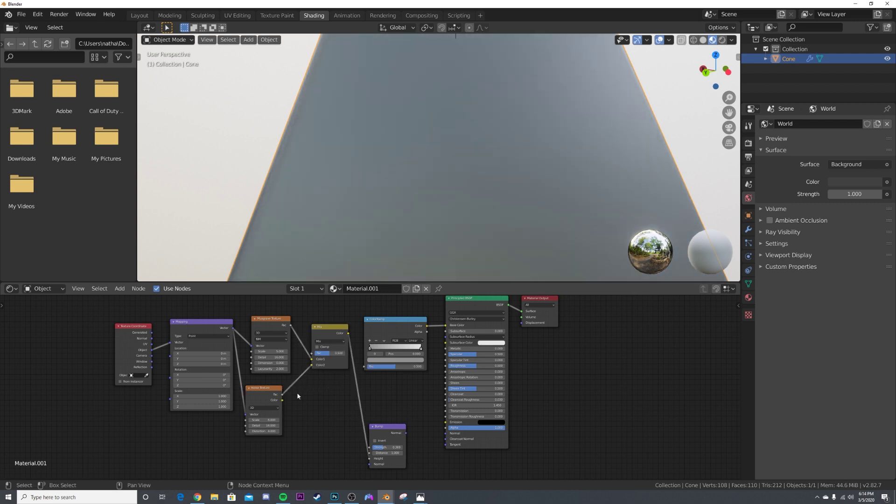
drag(348, 334, 365, 367)
drag(258, 323, 258, 322)
drag(269, 392, 275, 390)
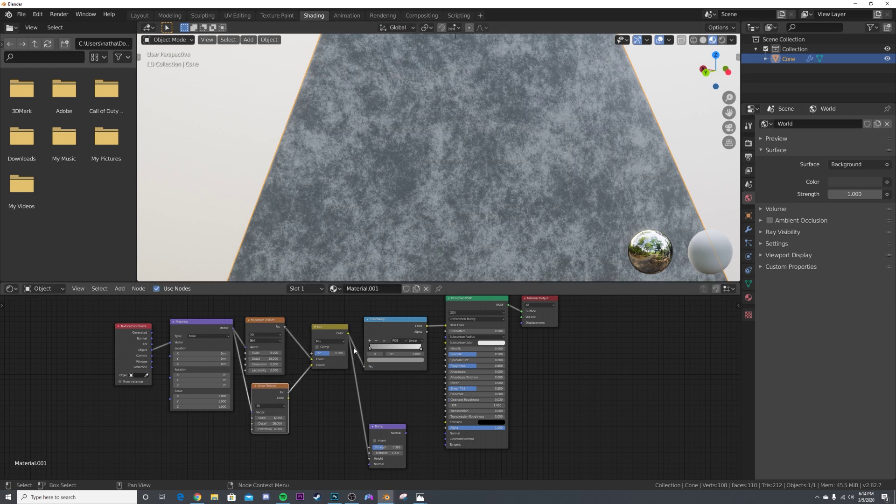
- Reconnect the Bump node's Normal output to the Principled BSDF's Normal input
drag(401, 334, 401, 335)
drag(406, 432, 445, 434)
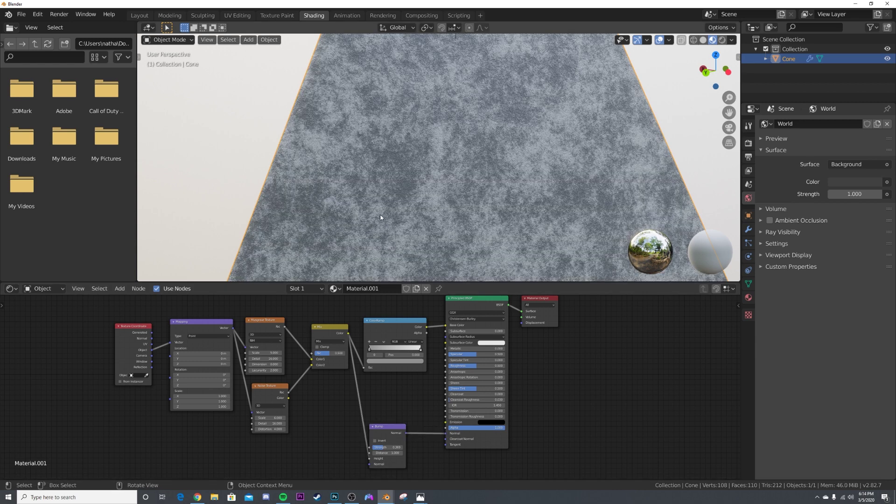
- Try Mix node factors of 1 and about 0.87 to compare the noise and Musgrave contributions
scroll(327, 372, up, 2)
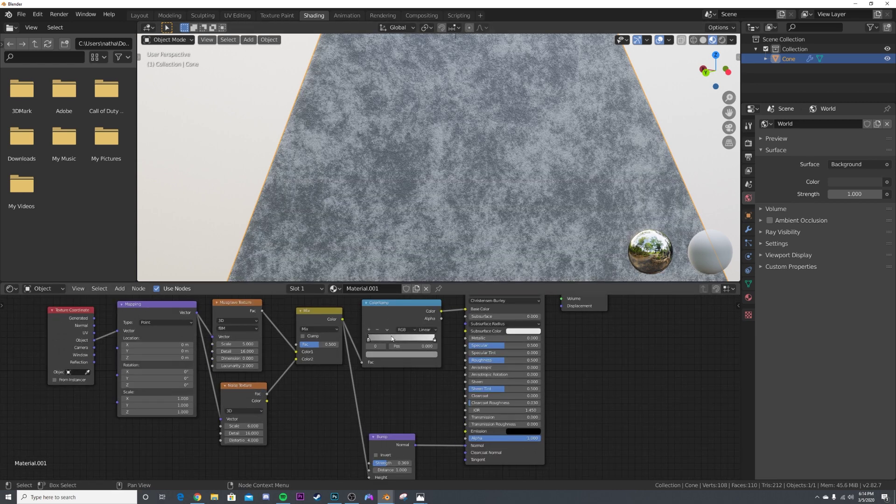
drag(328, 344, 339, 344)
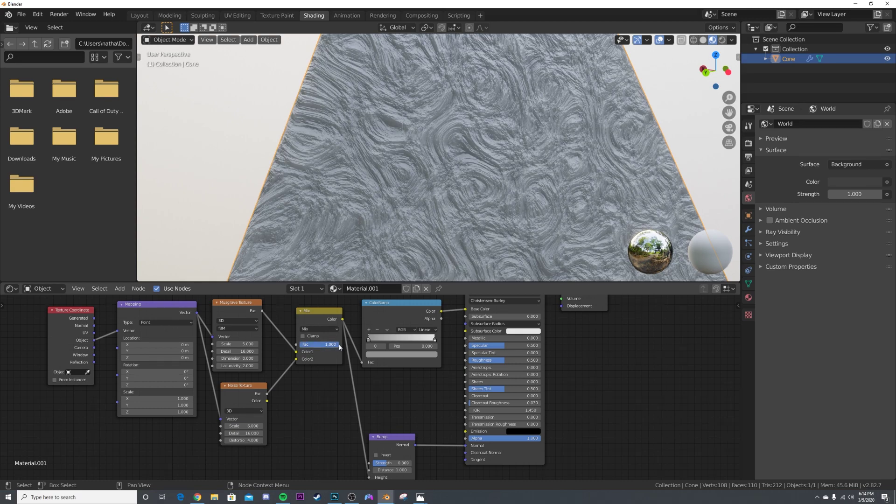
mouse_move(411, 205)
middle_down()
mouse_move(534, 198)
mouse_move(375, 199)
middle_up()
mouse_move(322, 345)
mouse_down()
mouse_move(283, 344)
mouse_move(338, 345)
mouse_up()
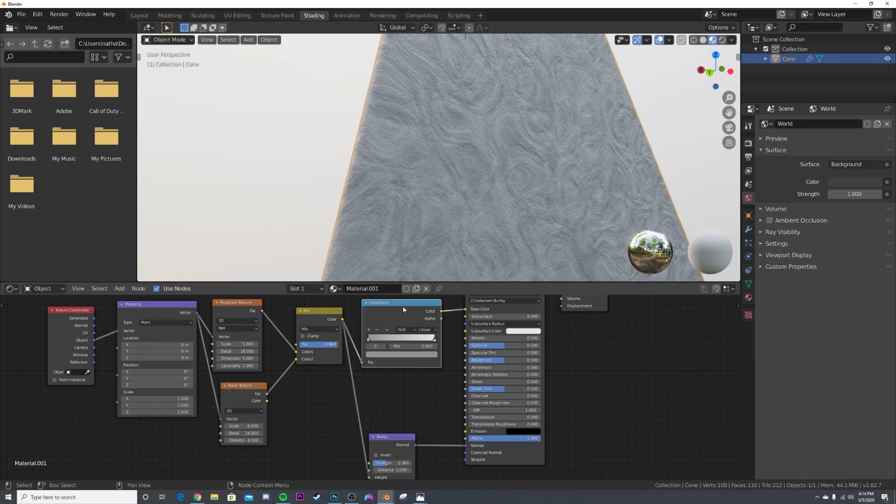
- Add a second ColorRamp on the link between the Noise Texture and the Mix node's Color2
key(shift+a)
click(282, 379)
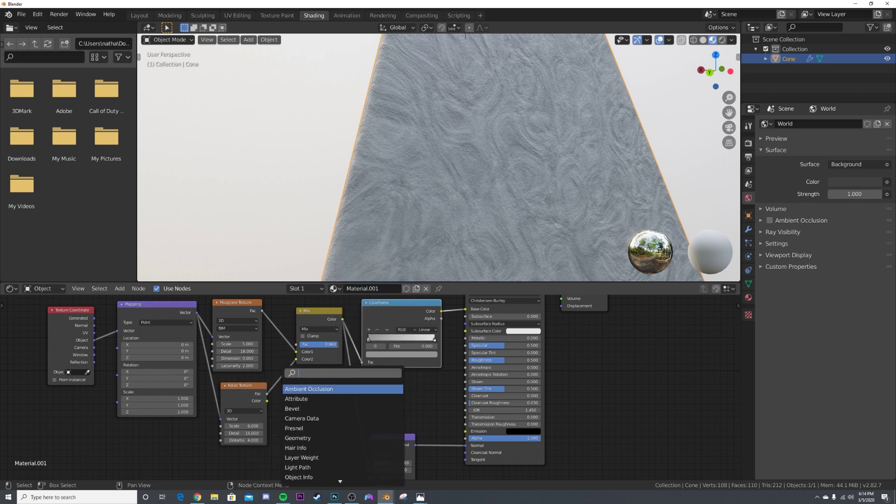
text(col)
key(Return)
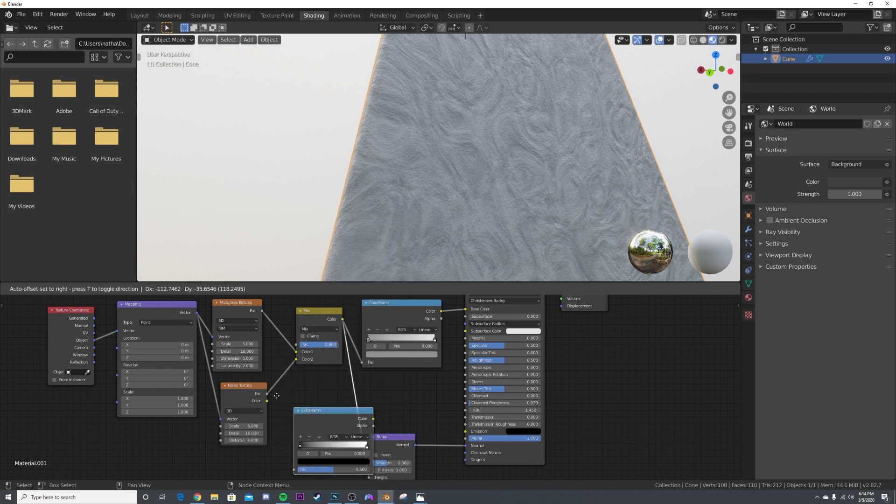
click(357, 389)
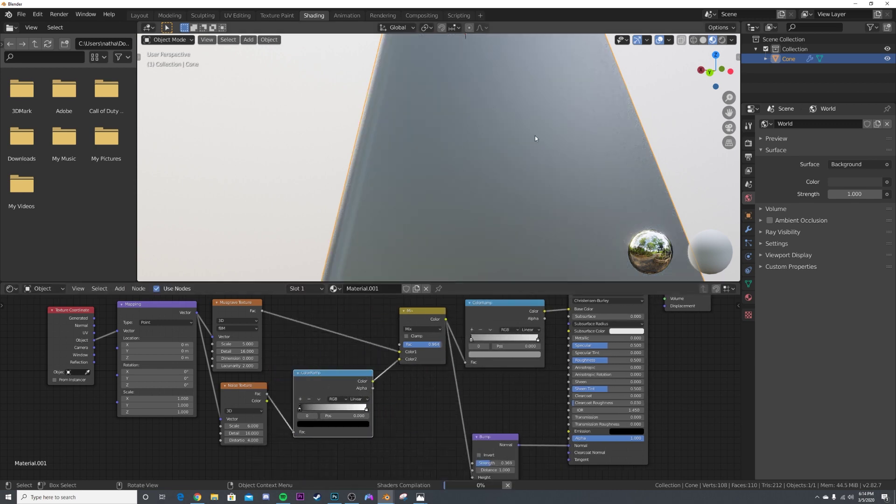
shift+middle_drag(450, 218, 414, 208)
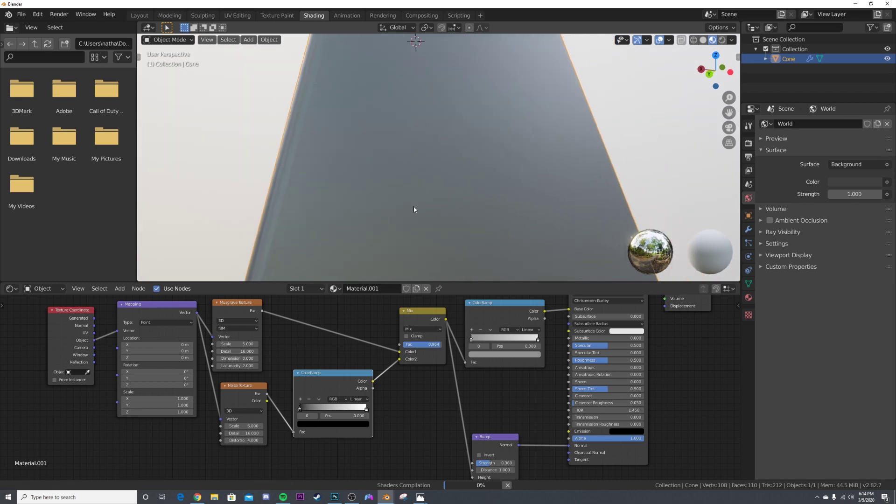
scroll(414, 208, down, 4)
scroll(414, 208, up, 4)
- Set the Mix factor to 1 and move the noise ColorRamp's white stop to position 0.38
drag(424, 348, 441, 346)
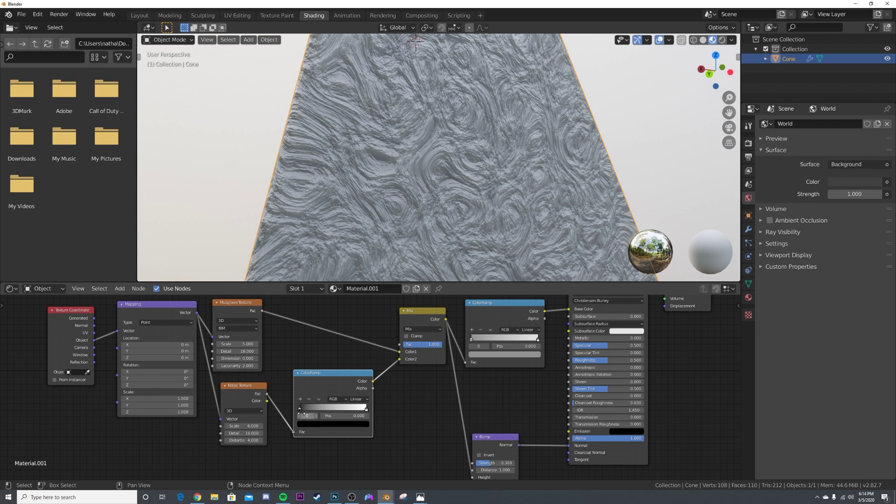
drag(300, 410, 281, 401)
drag(365, 411, 322, 405)
mouse_move(396, 186)
middle_down()
mouse_move(556, 182)
mouse_move(468, 210)
mouse_move(404, 188)
middle_up()
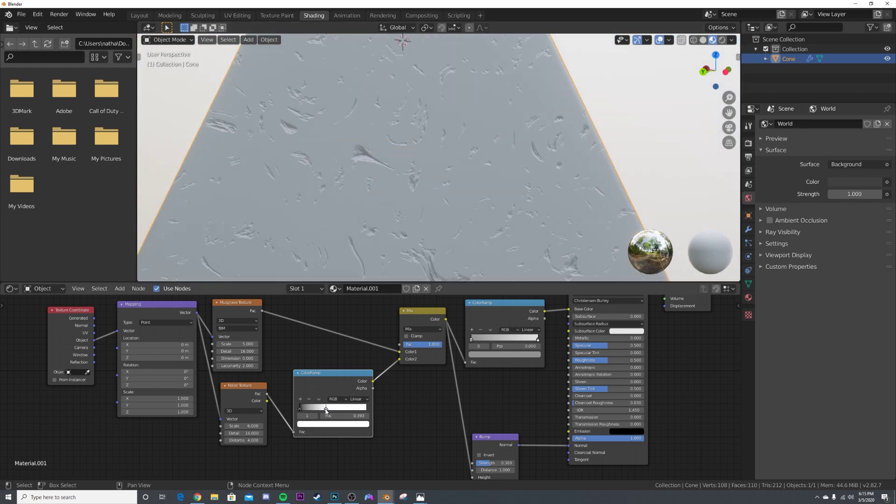
mouse_move(326, 409)
mouse_down()
mouse_move(312, 408)
mouse_move(326, 411)
mouse_up()
- Change the Mix node's blending mode to Difference and lower its factor to slightly below 0.5
middle_drag(416, 363, 380, 384)
drag(402, 373, 386, 374)
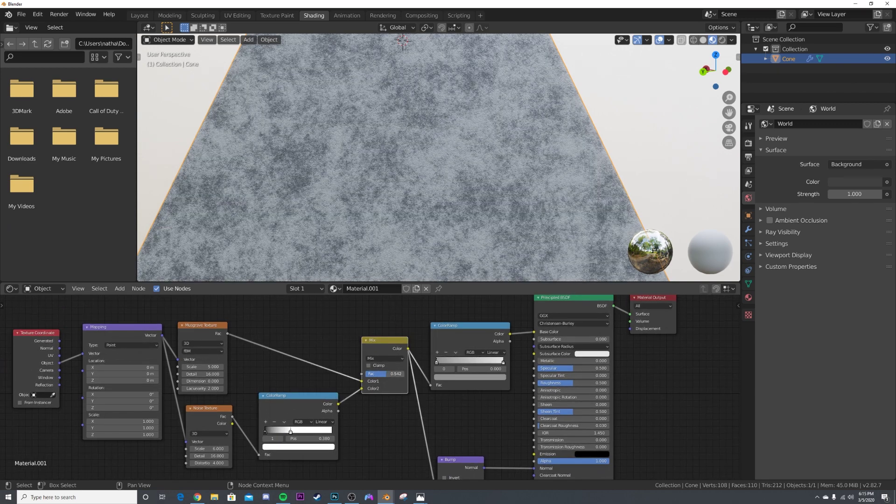
click(385, 358)
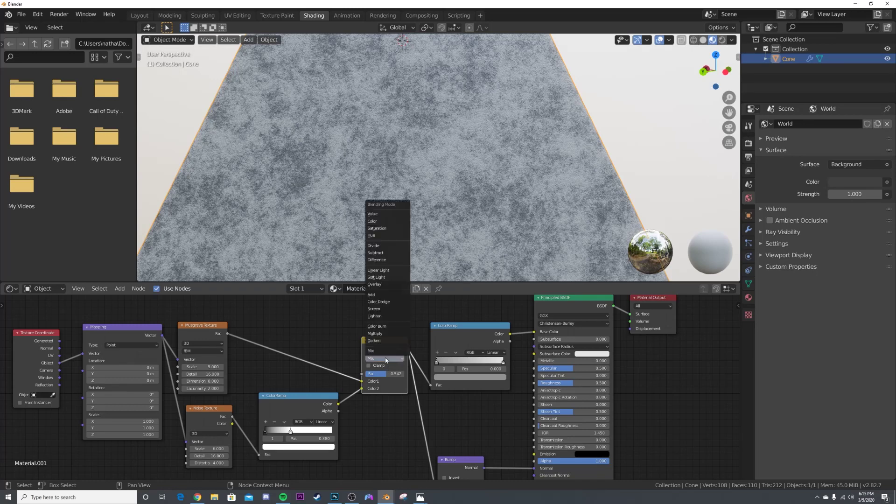
click(378, 256)
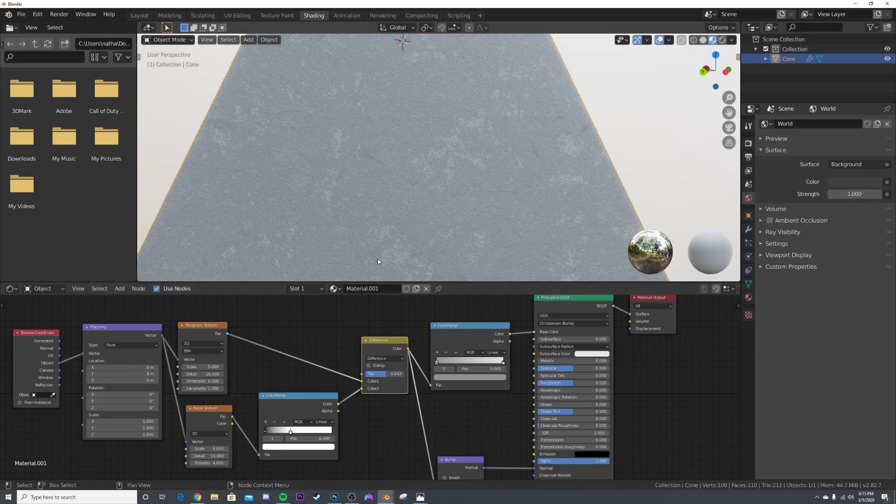
middle_drag(363, 189, 380, 194)
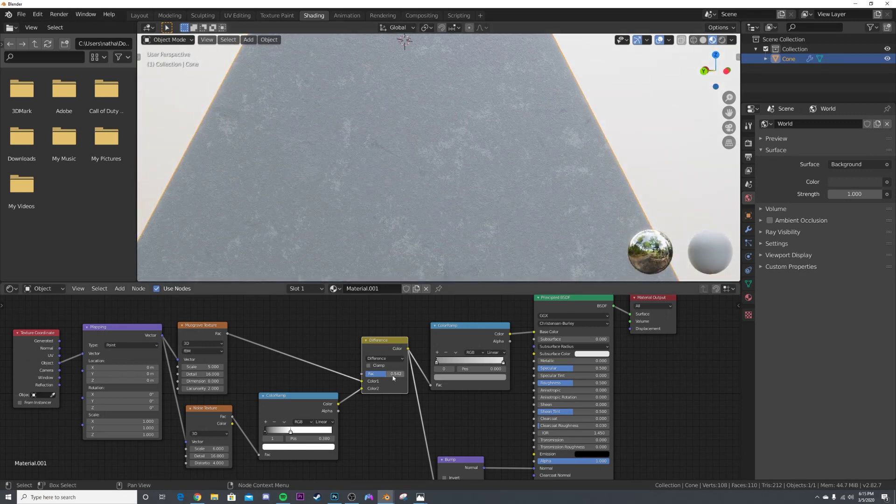
mouse_move(394, 375)
mouse_down()
mouse_move(417, 375)
mouse_move(366, 373)
mouse_move(385, 373)
mouse_up()
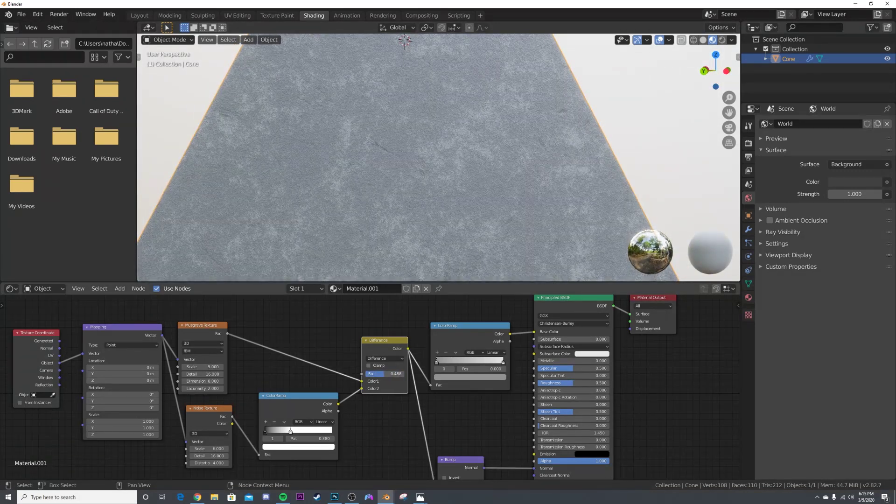
- Move the darker stop of the ColorRamp feeding Base Color to position 0.237 and inspect the pyramid
drag(437, 363, 460, 363)
mouse_move(464, 200)
middle_down()
mouse_move(481, 191)
mouse_move(464, 200)
middle_up()
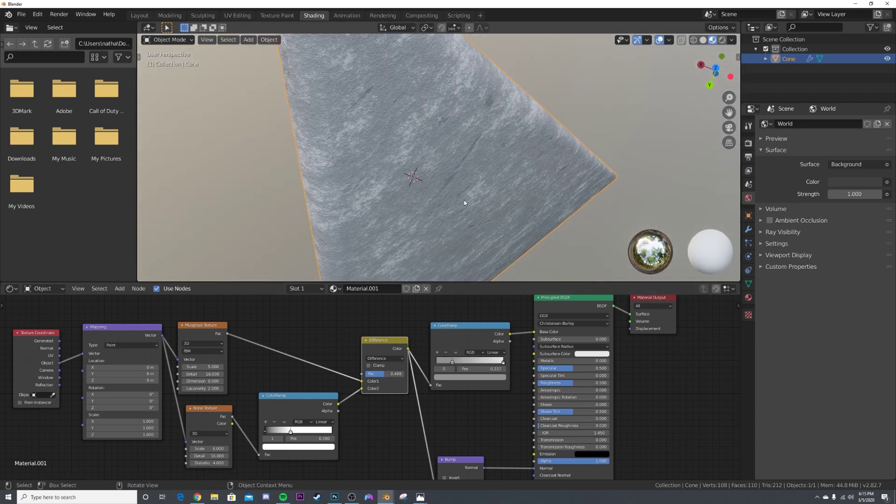
middle_drag(499, 150, 472, 156)
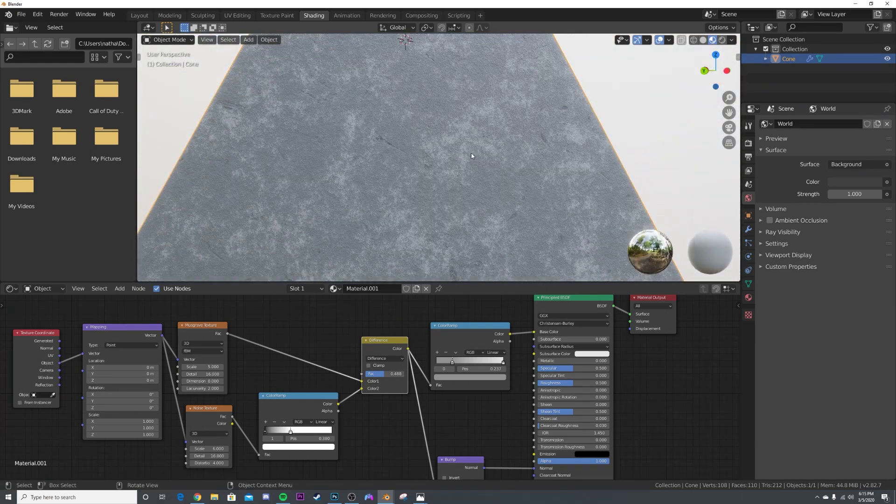
- Add a Voronoi Texture node below the ColorRamp of the Noise Texture
middle_drag(383, 450, 409, 389)
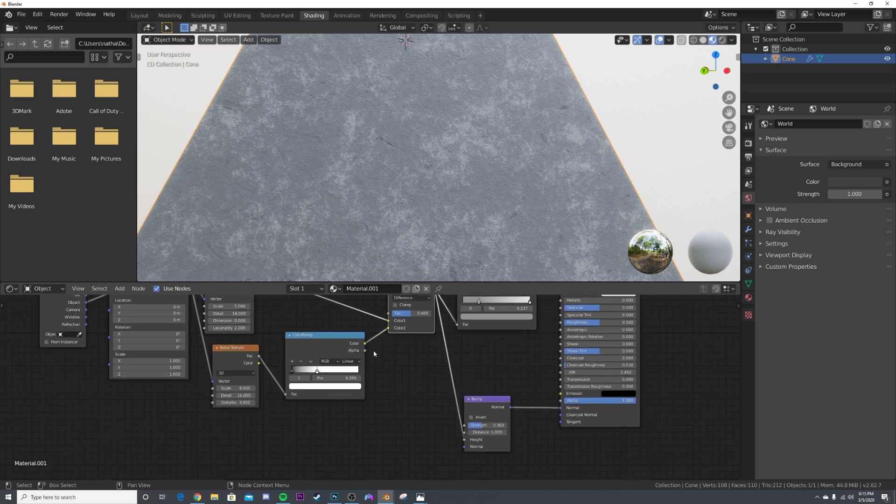
key(shift+a)
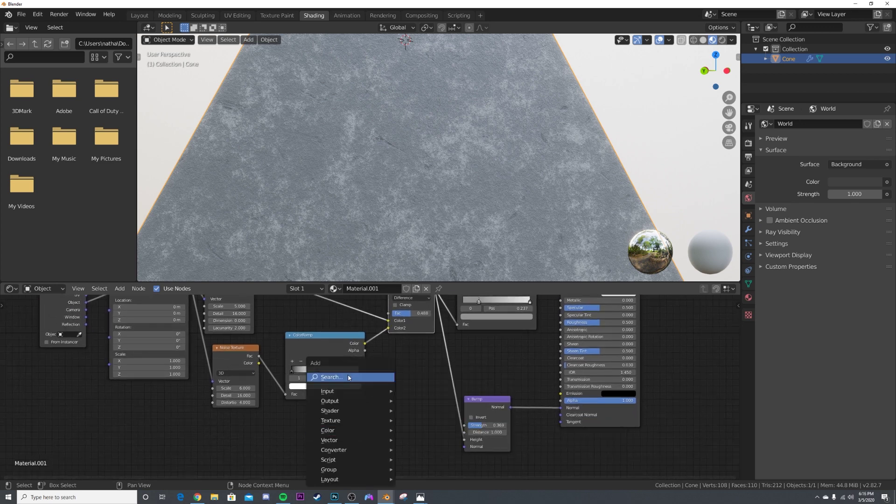
click(350, 377)
text(vor)
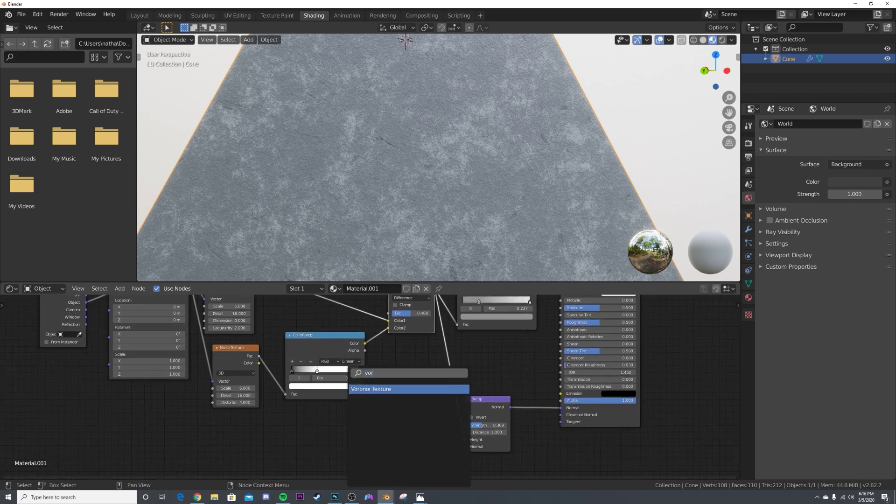
key(Return)
drag(355, 432, 432, 420)
- Duplicate the Bump node and wire the copy between the Voronoi Texture's Distance output (into Height) and the original Bump's Normal input
click(483, 403)
key(shift+d)
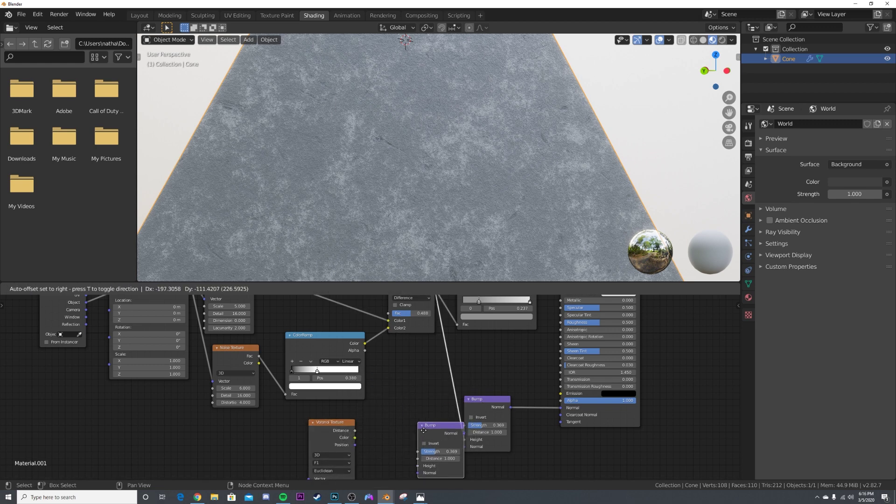
click(430, 441)
drag(449, 439, 465, 447)
middle_drag(485, 408, 514, 360)
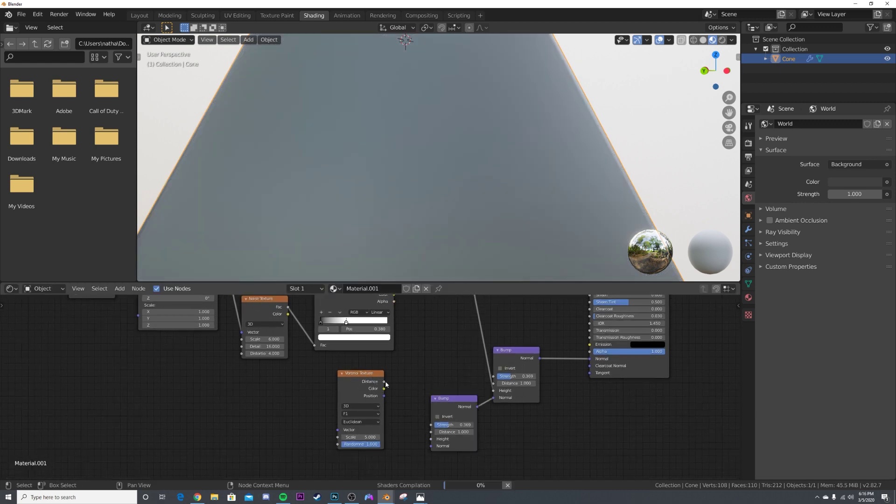
drag(385, 382, 432, 441)
- Add Texture Coordinate and Mapping nodes in front of the Voronoi Texture and feed the Mapping from the Object output
scroll(362, 424, down, 2)
key(ctrl+t)
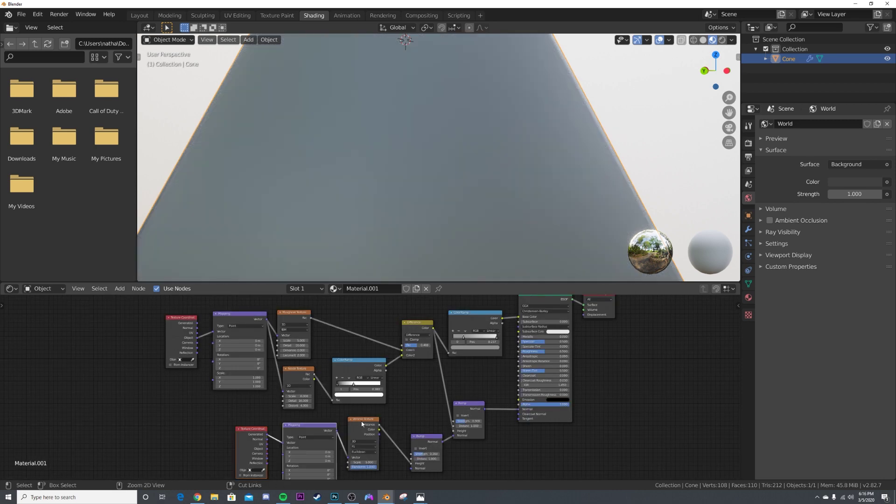
scroll(398, 371, up, 2)
middle_drag(399, 370, 424, 357)
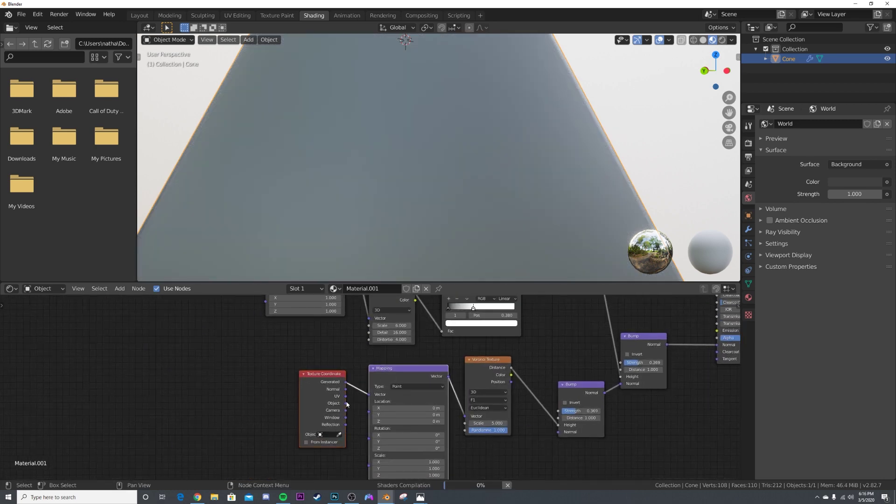
drag(346, 403, 369, 394)
- Change the Voronoi Texture's feature output to Distance To Edge and inspect the pyramid surface
scroll(368, 401, up, 3)
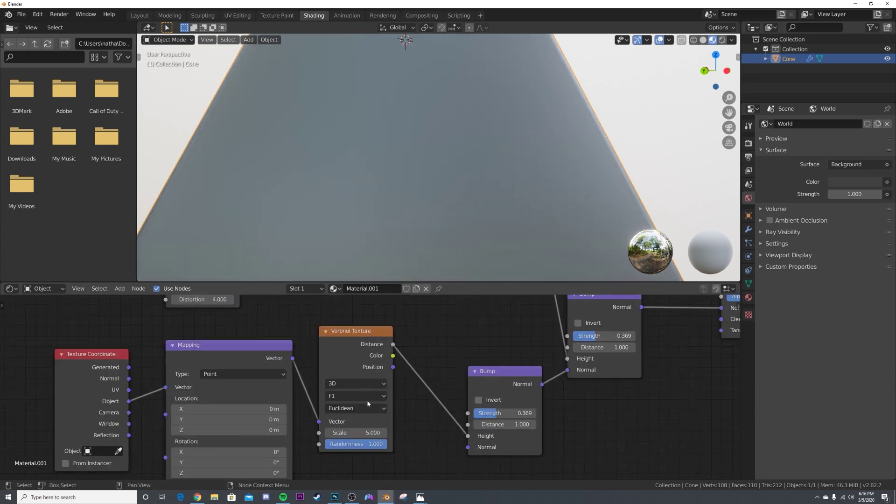
scroll(458, 202, down, 1)
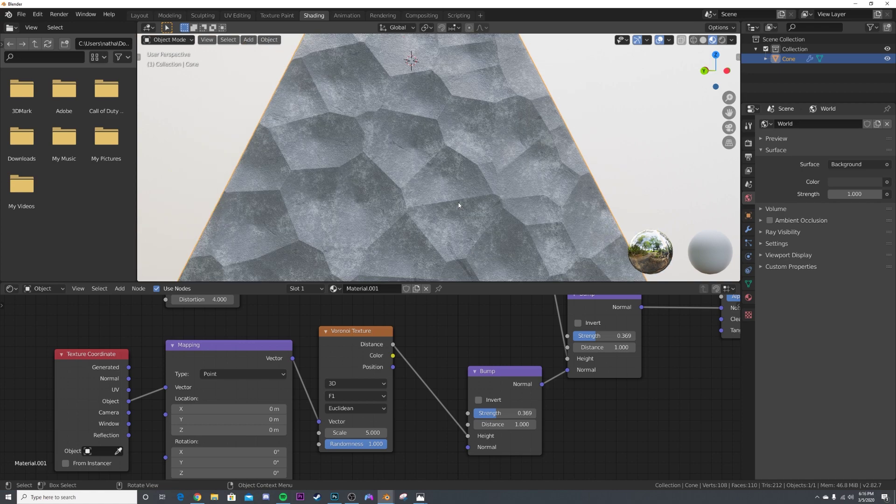
scroll(459, 204, up, 1)
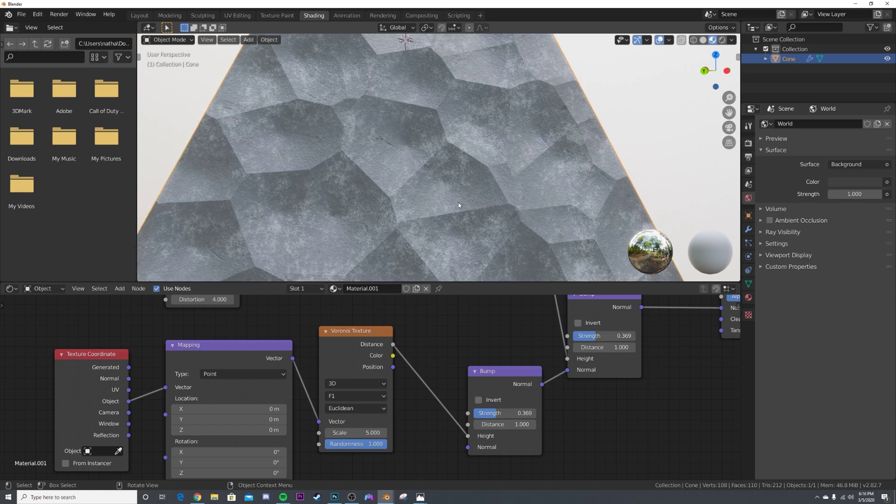
scroll(379, 205, up, 1)
scroll(379, 206, down, 1)
scroll(348, 396, up, 1)
scroll(348, 397, up, 1)
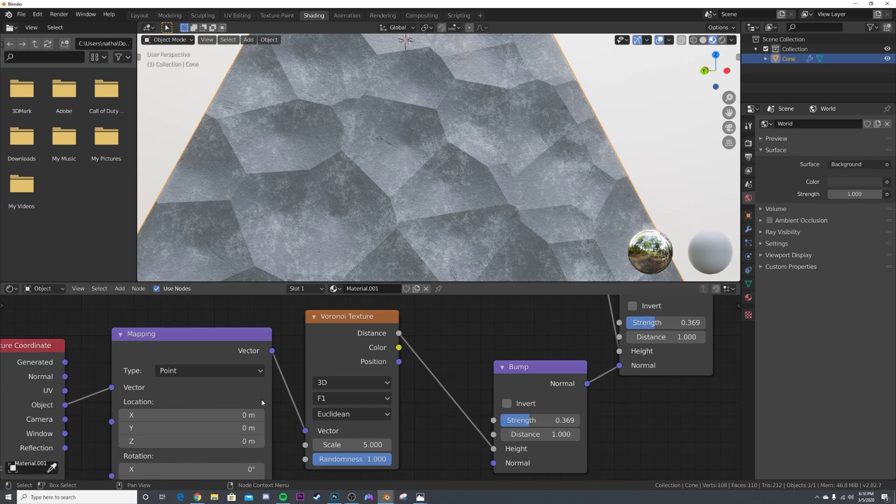
click(351, 414)
click(352, 414)
click(346, 399)
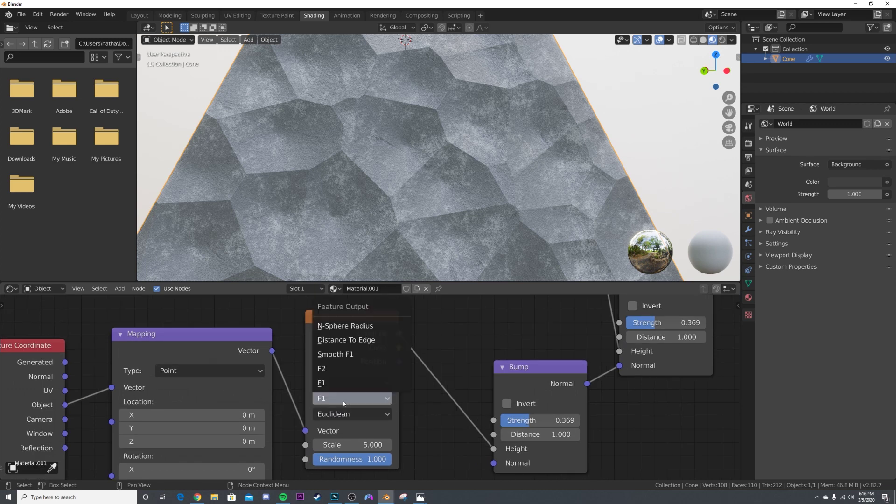
click(344, 399)
click(351, 414)
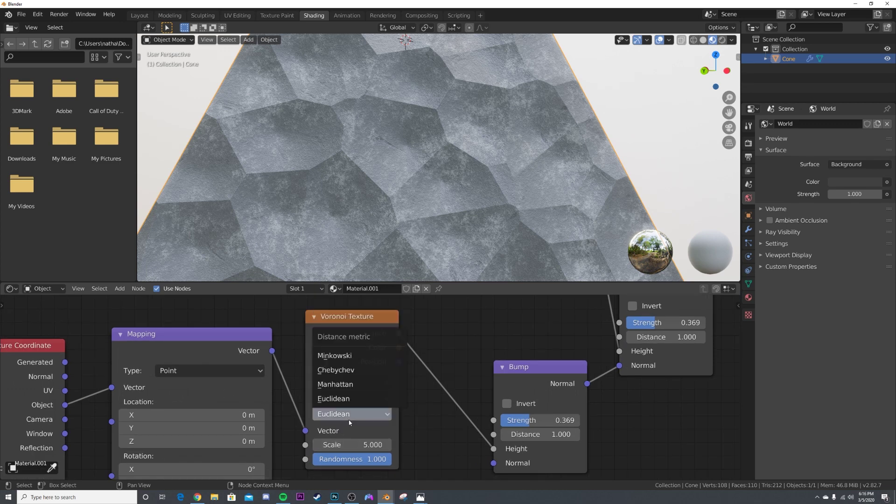
click(341, 398)
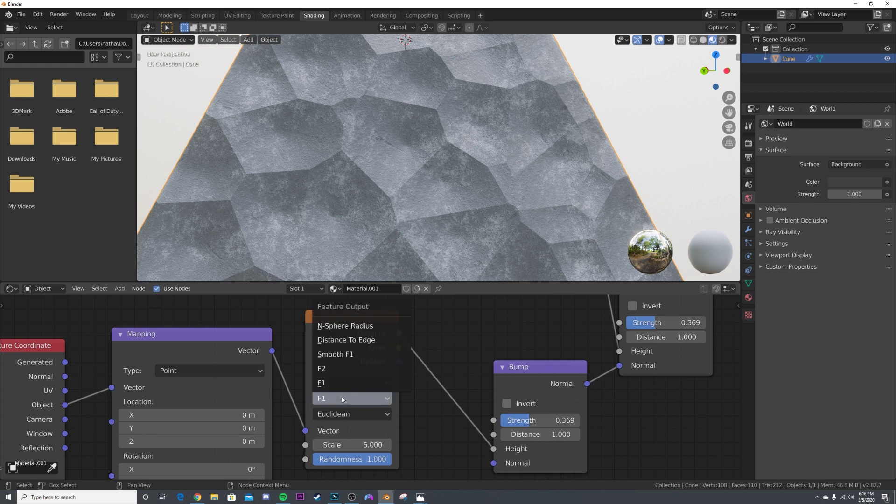
click(346, 345)
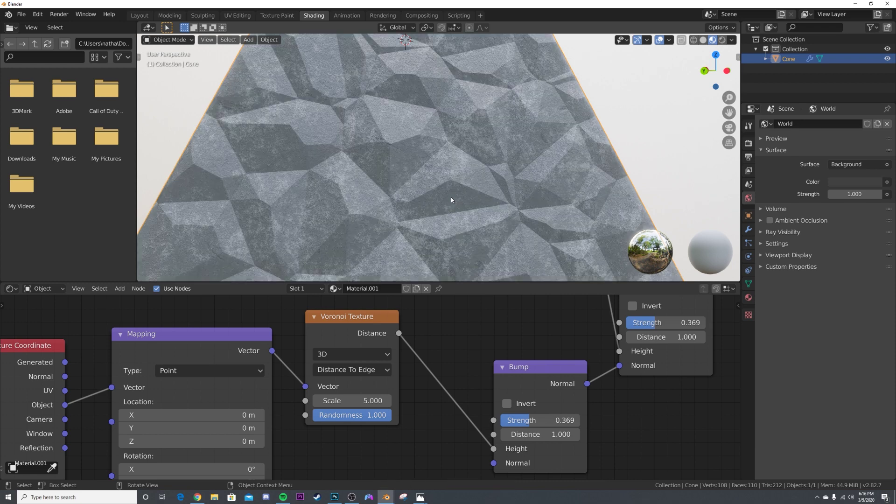
middle_drag(401, 183, 398, 187)
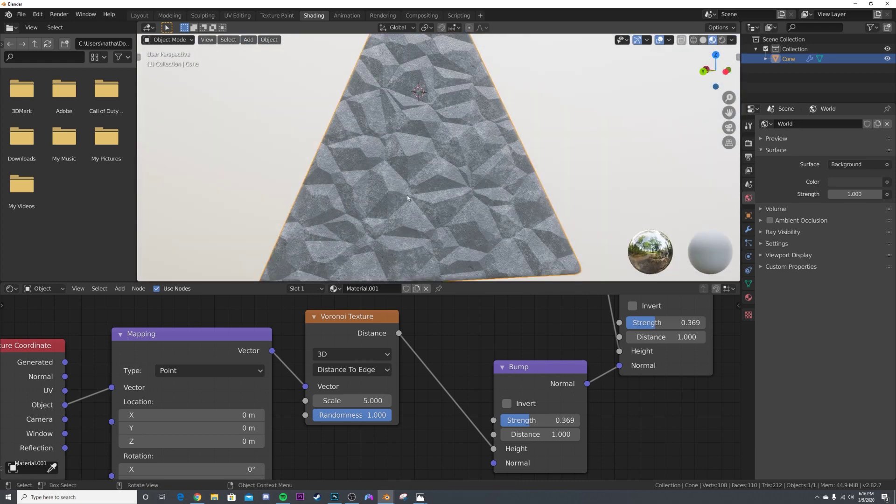
- Insert a ColorRamp between the Voronoi Texture's Distance output and the second Bump's Height input
mouse_move(432, 399)
middle_down()
mouse_move(448, 327)
mouse_move(450, 412)
middle_up()
scroll(444, 331, down, 6)
key(shift+a)
click(446, 332)
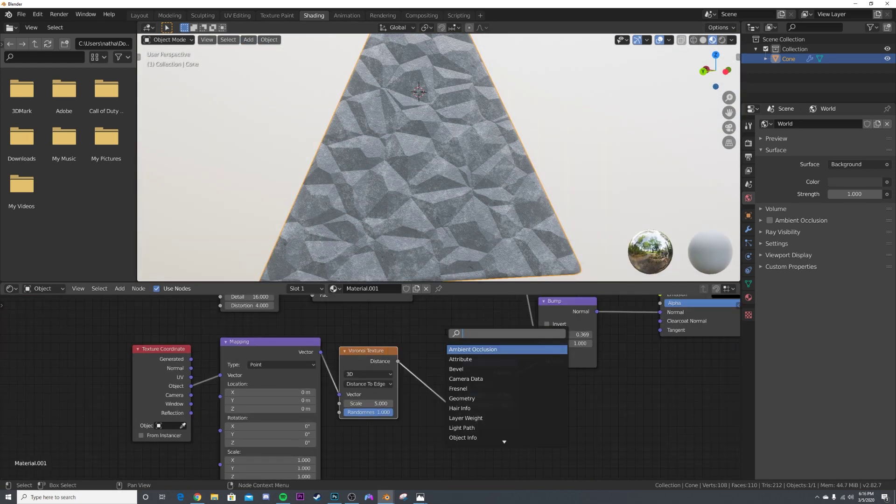
text(col)
key(Down)
key(Return)
click(427, 368)
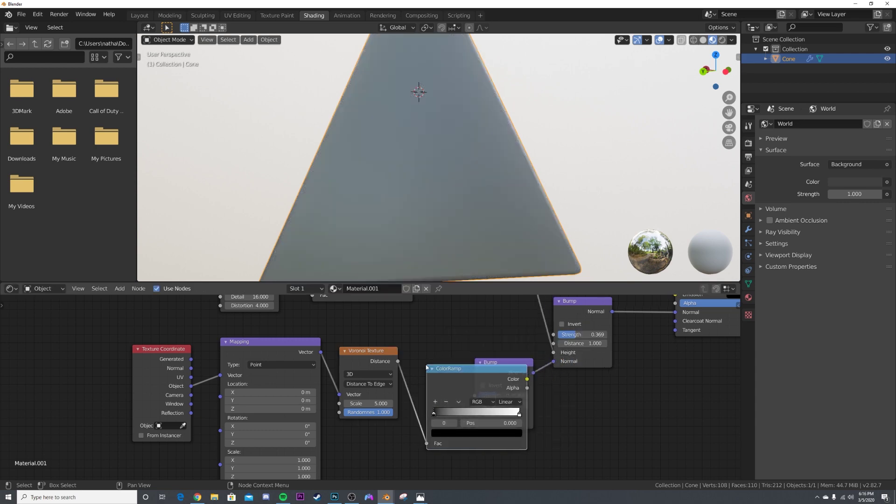
click(432, 368)
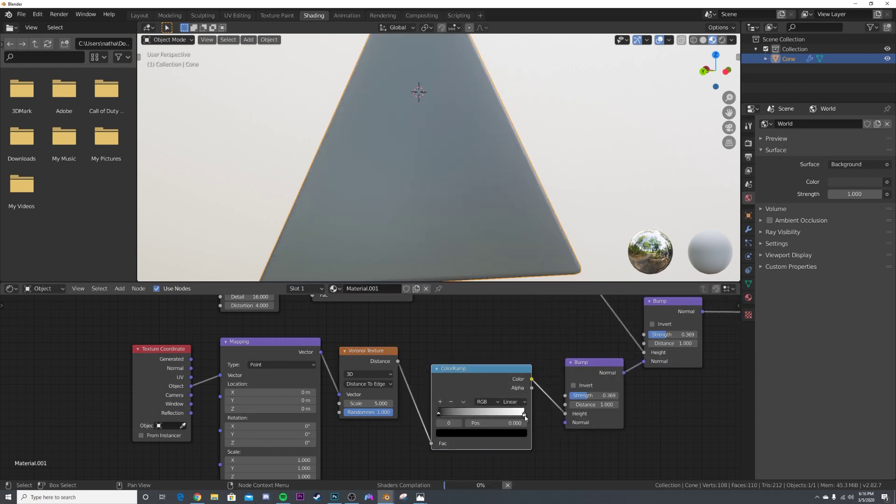
- Move the white stop of the Voronoi ColorRamp to position 0.019 and inspect the surface up close
drag(525, 415, 435, 410)
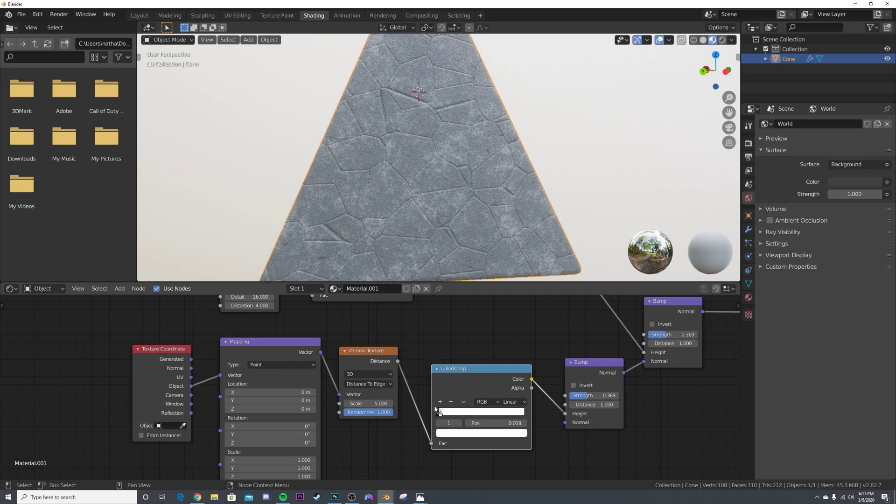
mouse_move(346, 154)
middle_down()
mouse_move(427, 153)
mouse_move(357, 162)
middle_up()
scroll(393, 176, up, 3)
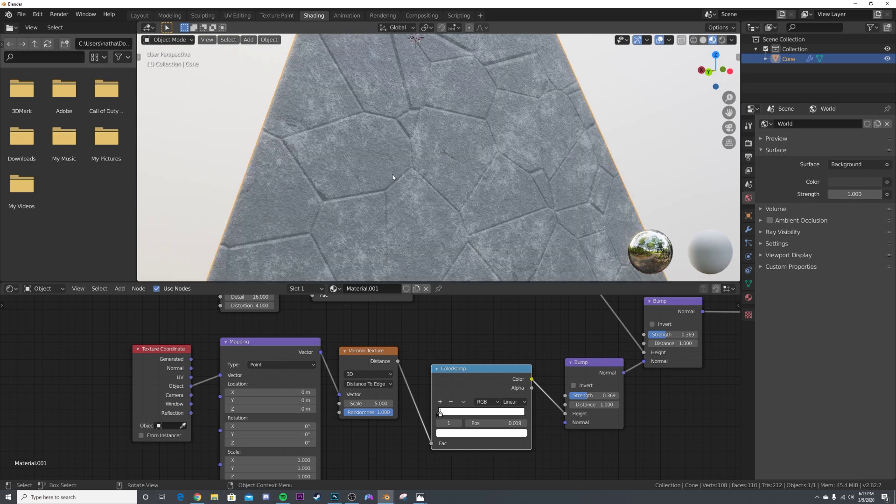
scroll(394, 177, up, 3)
- Make room beside the Voronoi's Texture Coordinate node and insert a Noise Texture between its Object output and the Mapping node
middle_drag(305, 343, 440, 327)
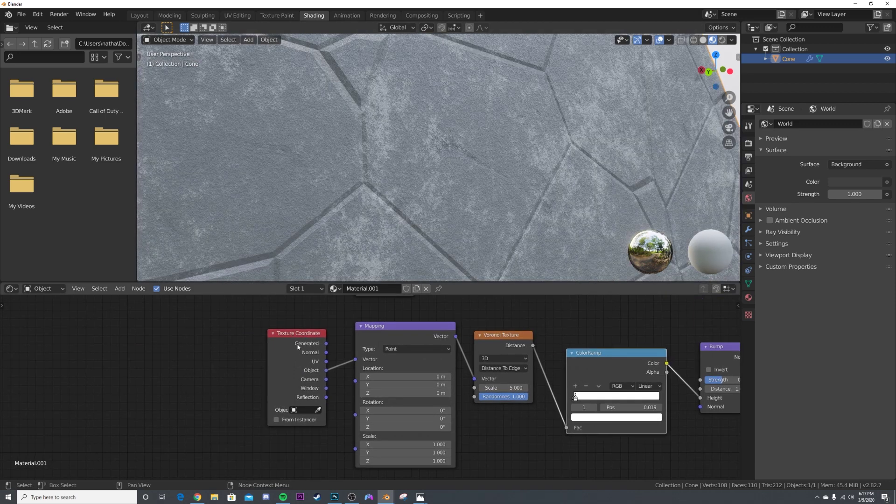
drag(299, 342, 187, 357)
key(shift+a)
click(243, 343)
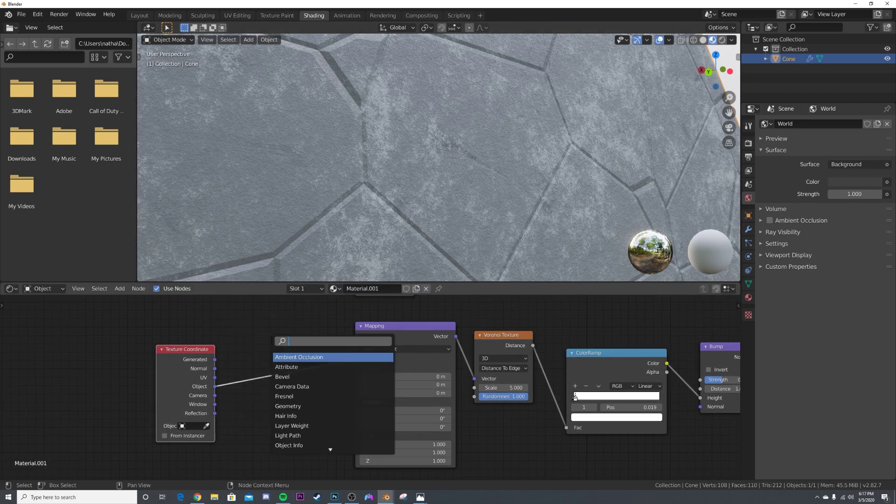
text(noi)
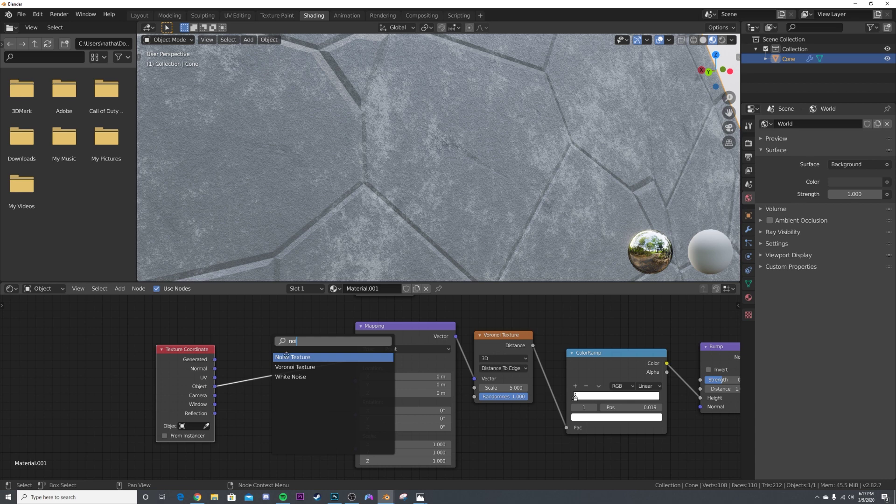
click(286, 357)
click(273, 390)
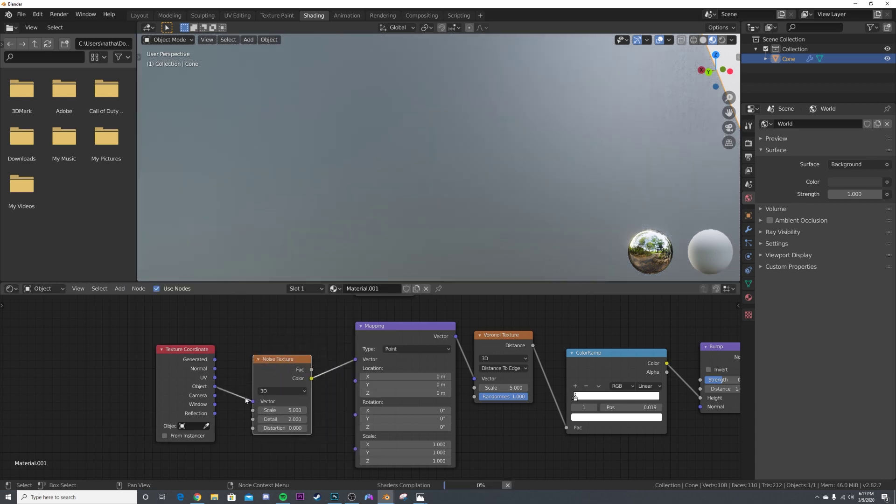
drag(246, 400, 252, 402)
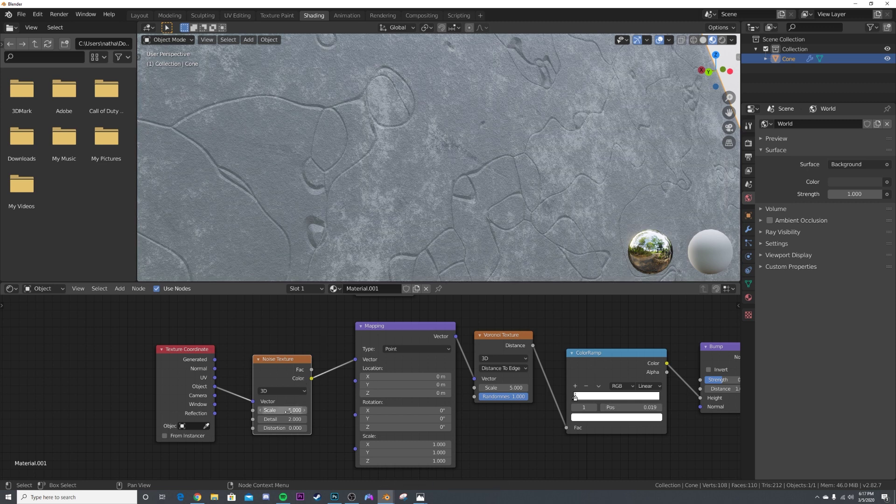
- Set the new Noise Texture's Detail to 16 and inspect the surface from another angle
mouse_move(283, 419)
mouse_down()
mouse_move(357, 419)
mouse_move(284, 410)
mouse_up()
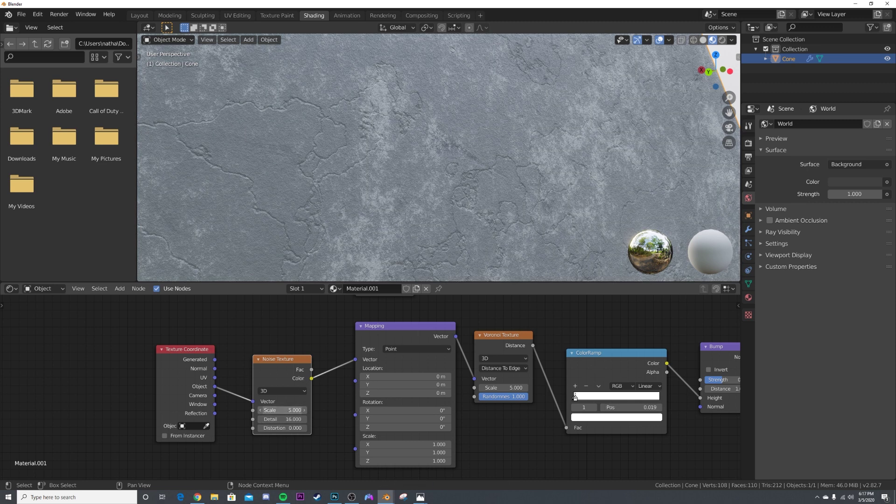
scroll(371, 387, down, 2)
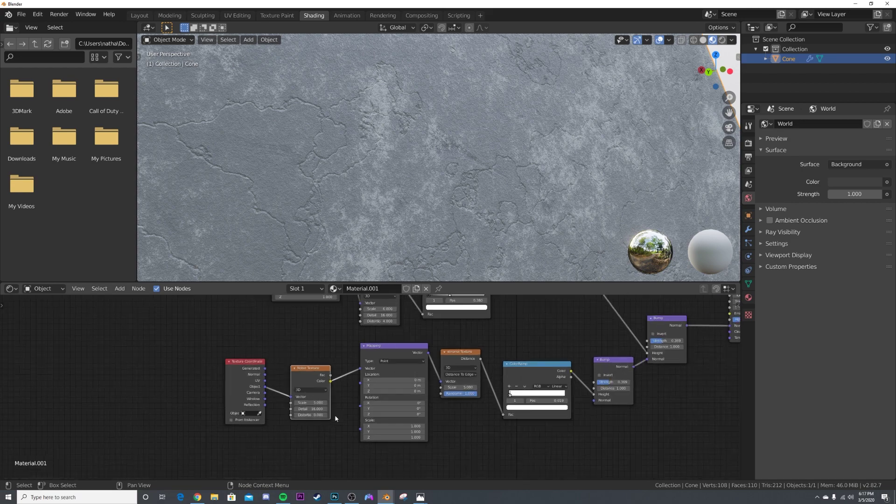
scroll(372, 135, down, 5)
middle_drag(372, 135, 403, 155)
scroll(477, 164, up, 4)
scroll(346, 335, up, 1)
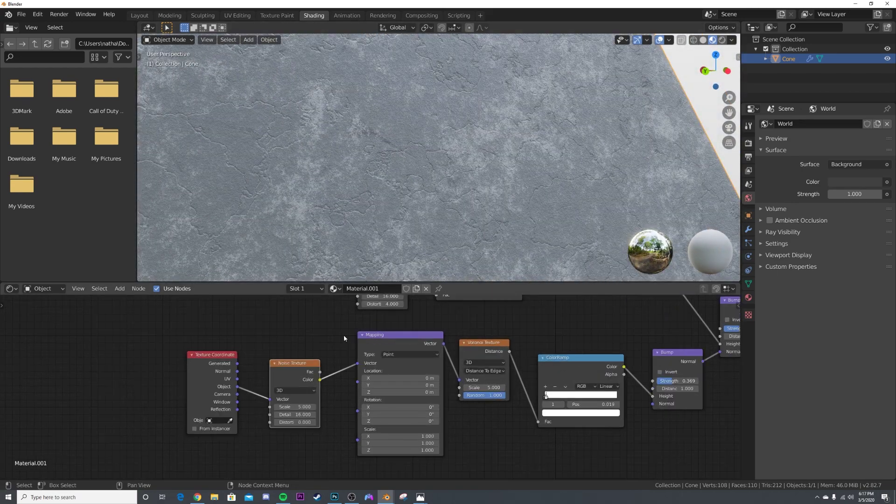
- Insert a MixRGB node between the new Noise Texture and the Mapping, and connect the Object coordinates to its Color2
key(shift+a)
text(mix)
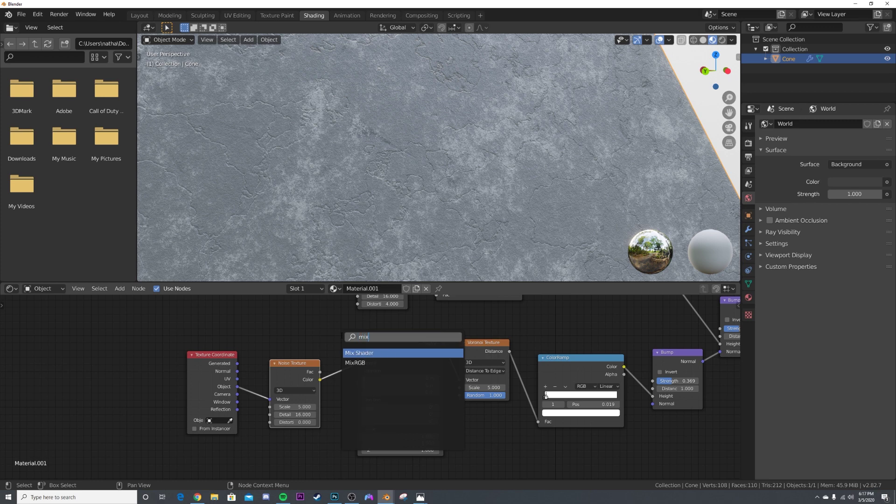
key(Return)
click(349, 364)
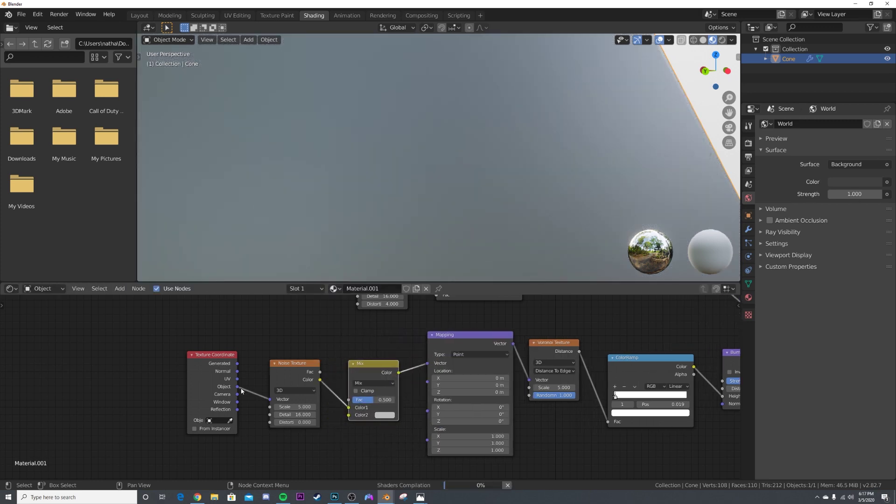
drag(242, 391, 251, 367)
drag(316, 403, 347, 419)
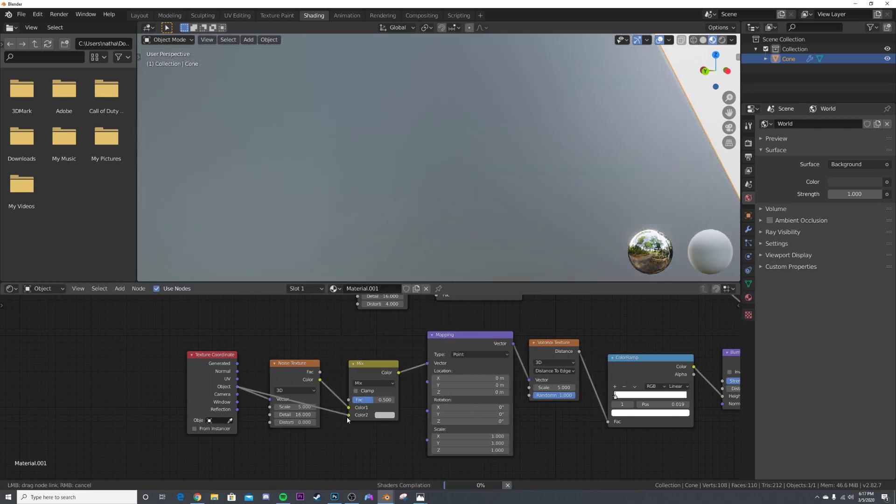
- Raise the new Mix node's factor to 1 and shift the Texture Coordinate and Noise Texture nodes upward
drag(374, 409, 374, 410)
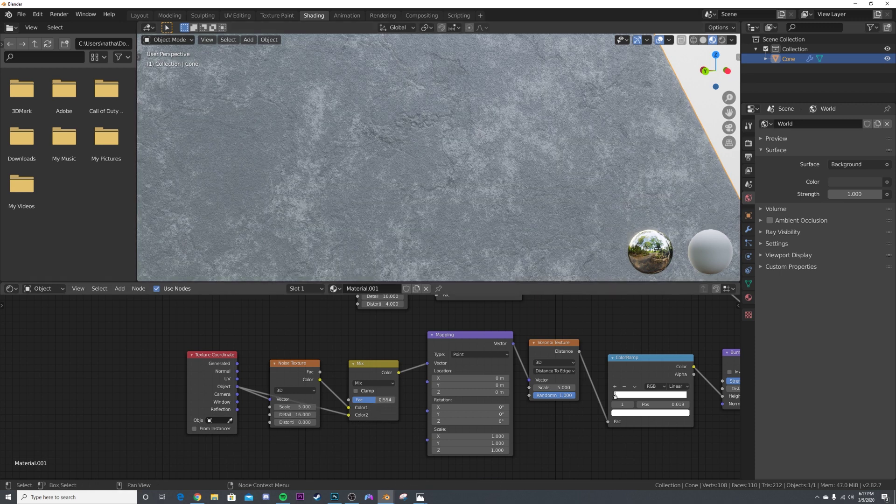
drag(374, 399, 401, 400)
drag(215, 355, 215, 332)
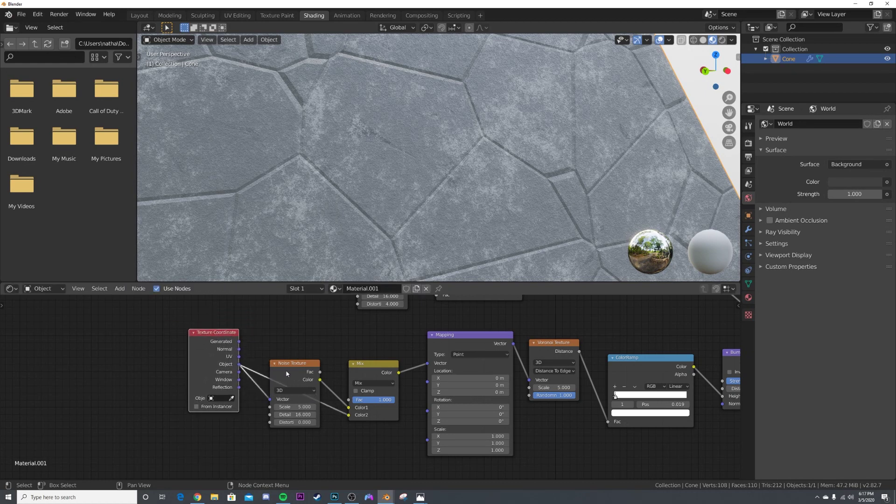
mouse_move(291, 358)
mouse_down()
mouse_move(283, 394)
mouse_move(291, 363)
mouse_up()
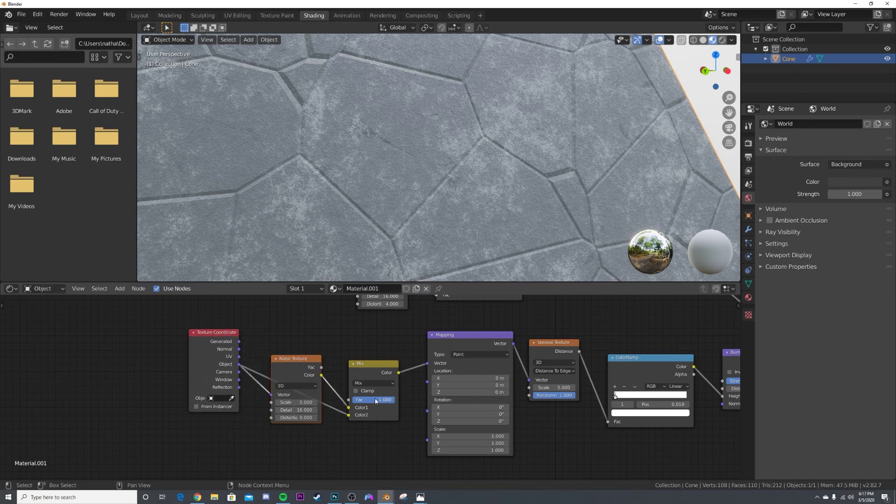
- Compare the crack distortion at Mix factors 0 and 1, and set the factor to about 0.89
drag(376, 401, 299, 361)
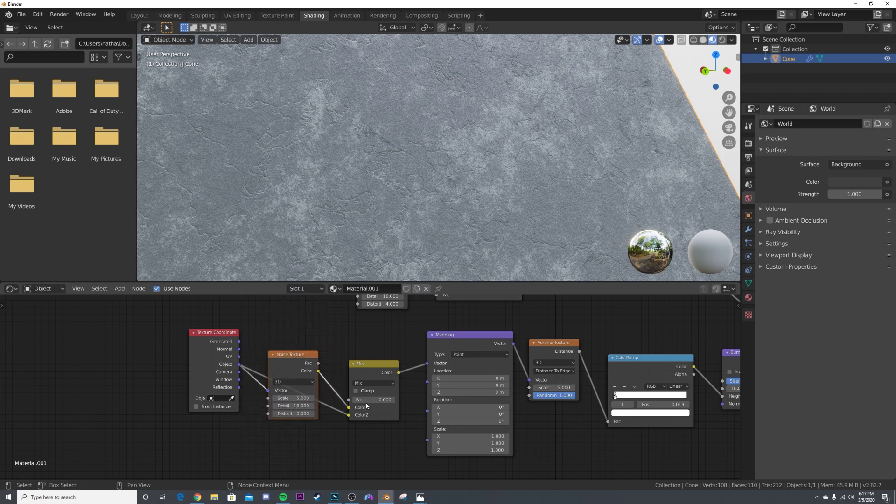
drag(366, 399, 396, 402)
middle_drag(391, 401, 328, 414)
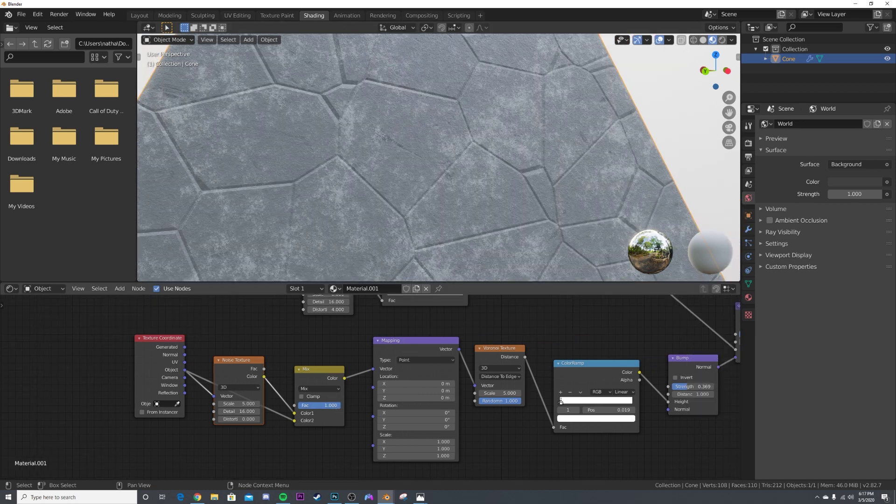
drag(330, 405, 326, 406)
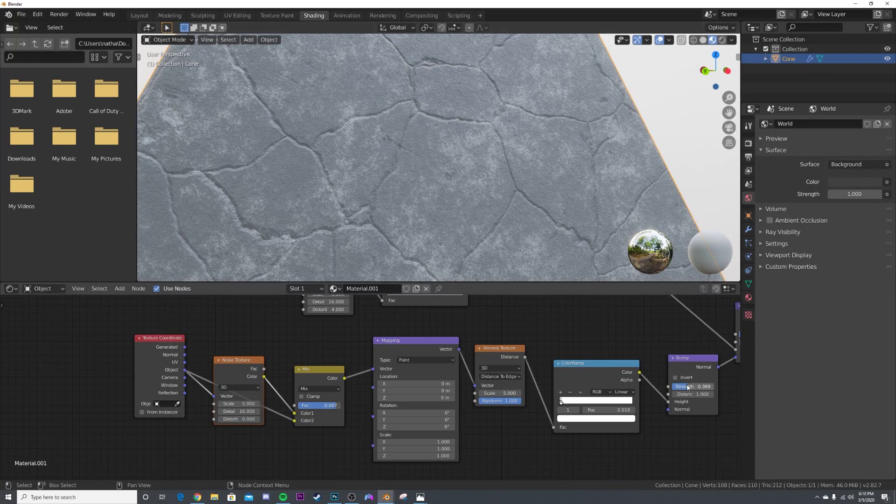
- Set the crack Bump strength to 0.833 and the Voronoi Texture scale to 2.300
middle_drag(687, 388, 530, 429)
drag(536, 423, 574, 423)
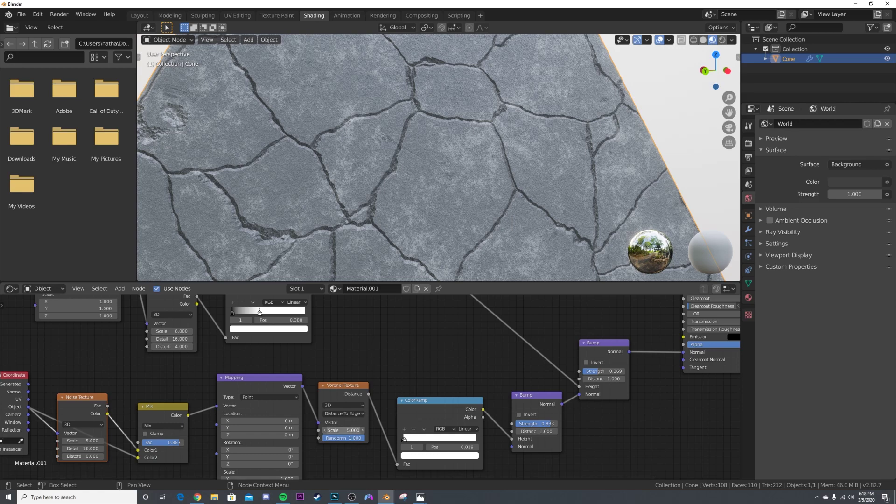
drag(343, 430, 310, 430)
scroll(432, 225, down, 3)
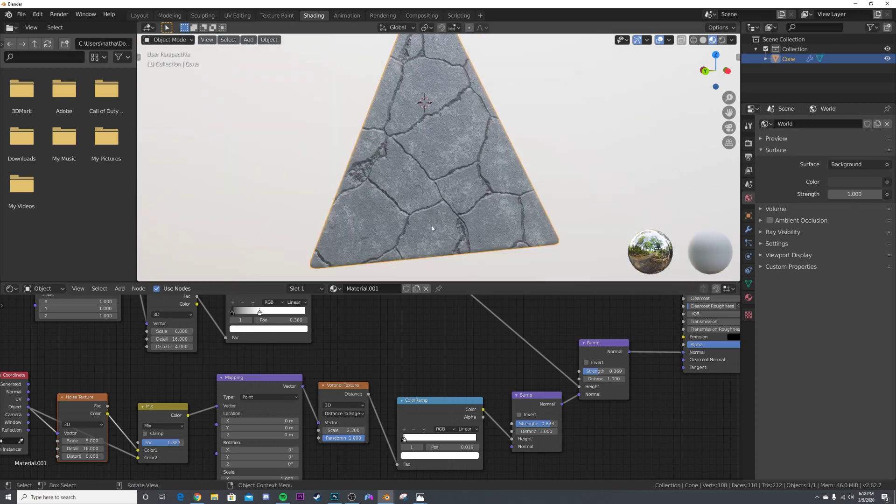
middle_drag(432, 226, 428, 229)
- Narrow the cracks by moving the Voronoi ColorRamp's stop 1 to position 0.003
scroll(406, 437, up, 8)
middle_drag(397, 443, 337, 321)
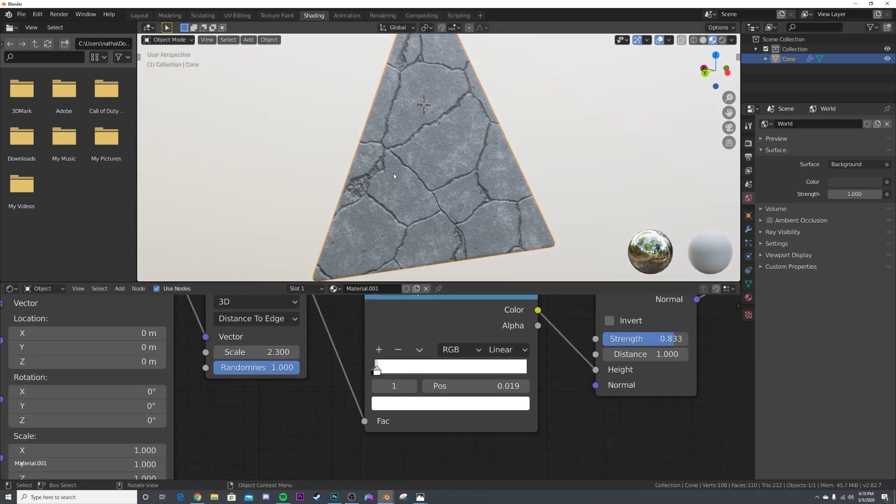
scroll(393, 173, up, 4)
drag(378, 372, 376, 372)
scroll(379, 156, down, 4)
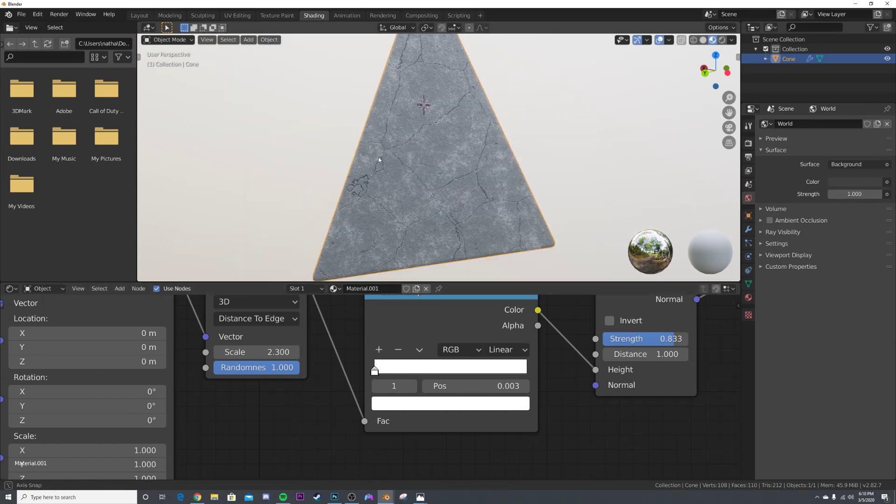
mouse_move(379, 157)
middle_down()
mouse_move(475, 158)
mouse_move(427, 201)
mouse_move(379, 158)
middle_up()
scroll(429, 169, up, 4)
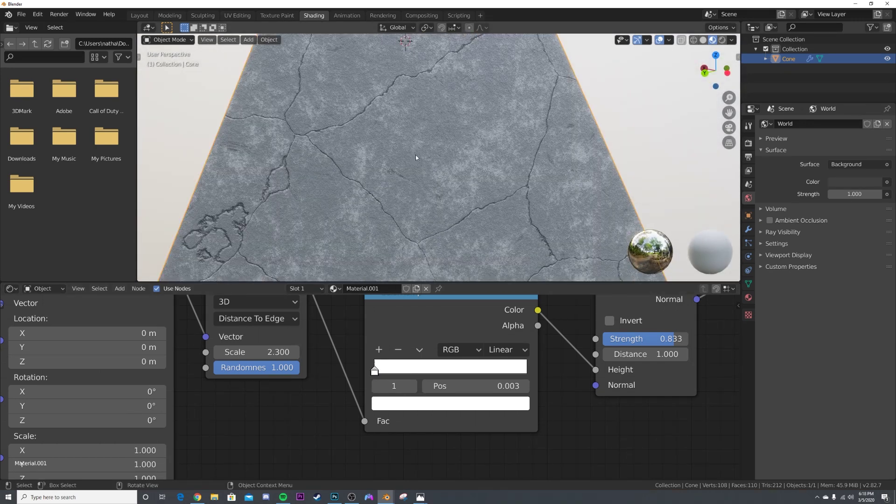
- In the Layout workspace, show the pyramid in Rendered shading with Scene Lights and Scene World disabled, and inspect its surface up close
click(139, 16)
key(z)
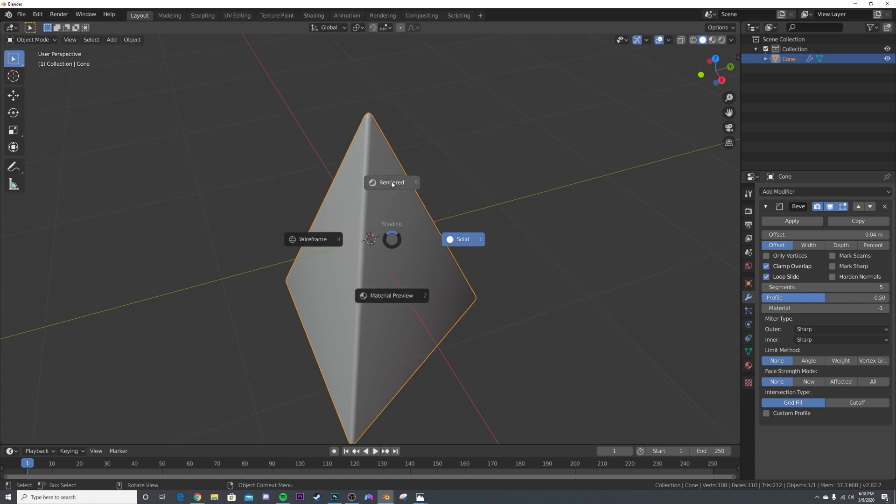
click(448, 236)
click(719, 40)
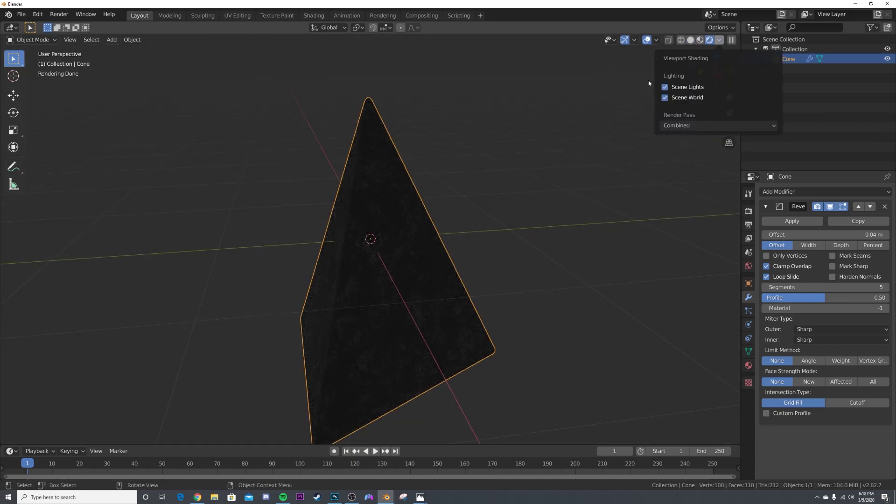
click(666, 87)
click(667, 97)
middle_drag(385, 287, 342, 282)
scroll(372, 290, up, 5)
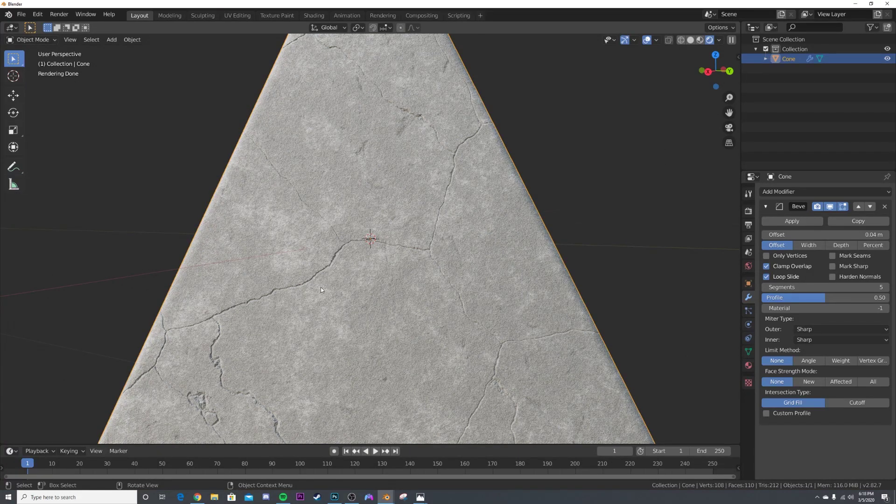
- Return to the Shading workspace and show its viewport in Rendered shading, framing the cracked face
click(314, 16)
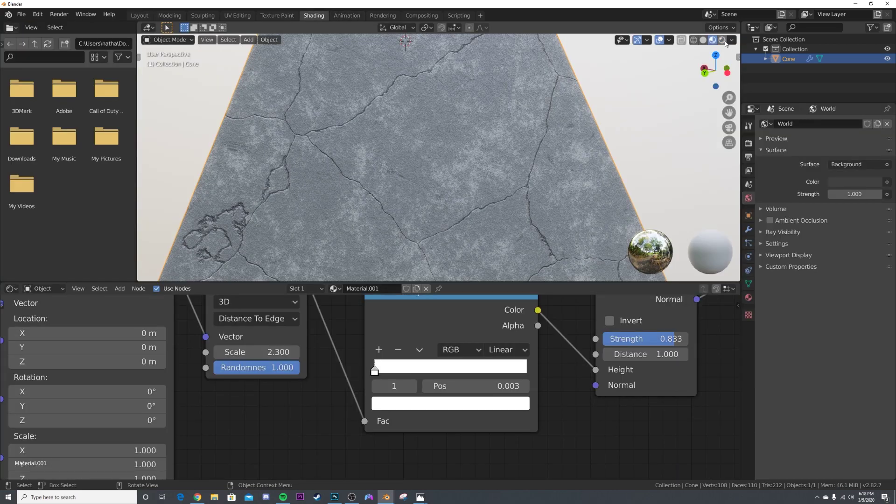
click(722, 40)
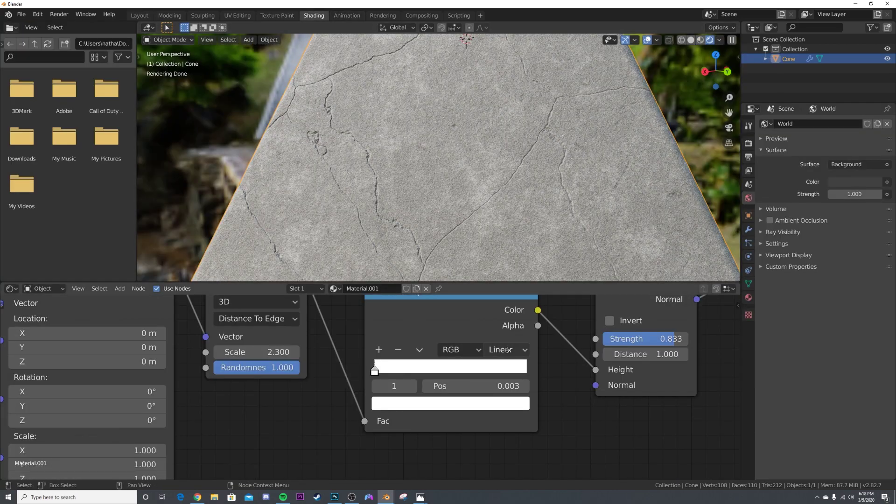
scroll(500, 351, down, 6)
middle_drag(672, 308, 390, 479)
middle_drag(375, 219, 378, 24)
mouse_move(479, 157)
middle_down()
mouse_move(490, 145)
mouse_move(429, 139)
middle_up()
- Darken stop 0 of the ColorRamp feeding Base Color to a grey with value 0.451
middle_drag(353, 358, 292, 472)
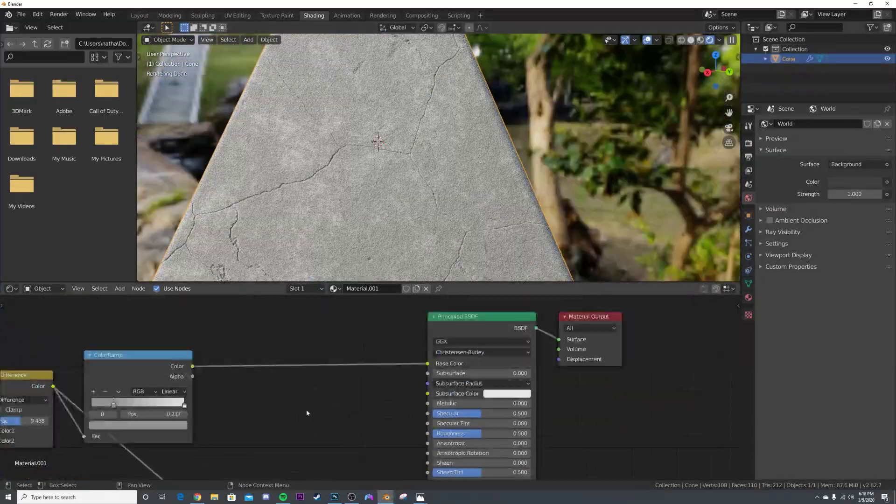
middle_drag(146, 439, 262, 406)
click(240, 396)
drag(282, 293, 283, 303)
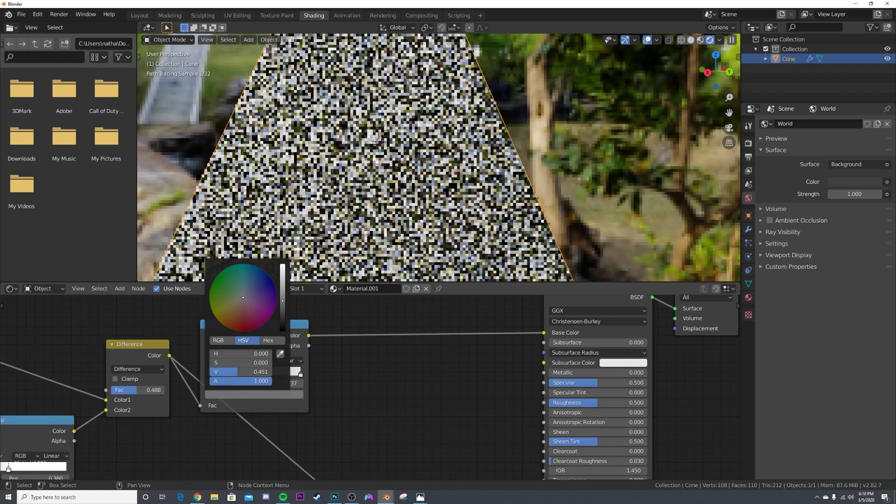
- Switch to the Layout workspace to check the darkened concrete in the larger rendered viewport
middle_drag(430, 186, 437, 186)
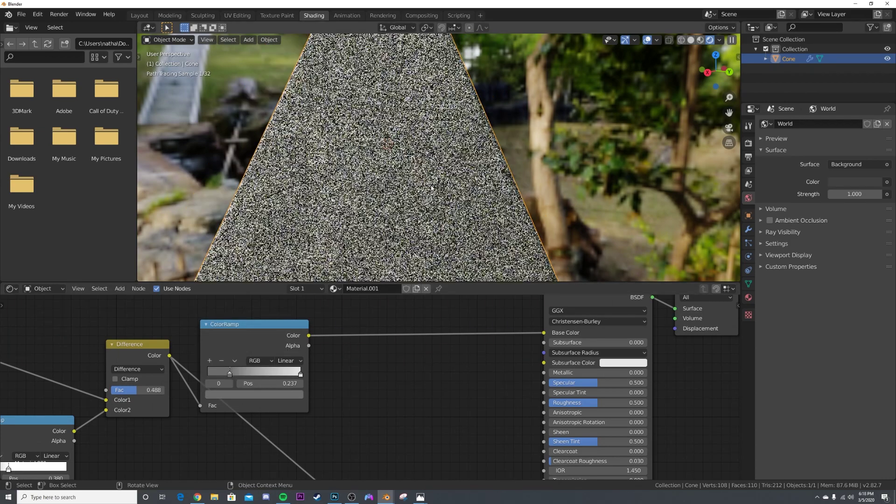
click(139, 16)
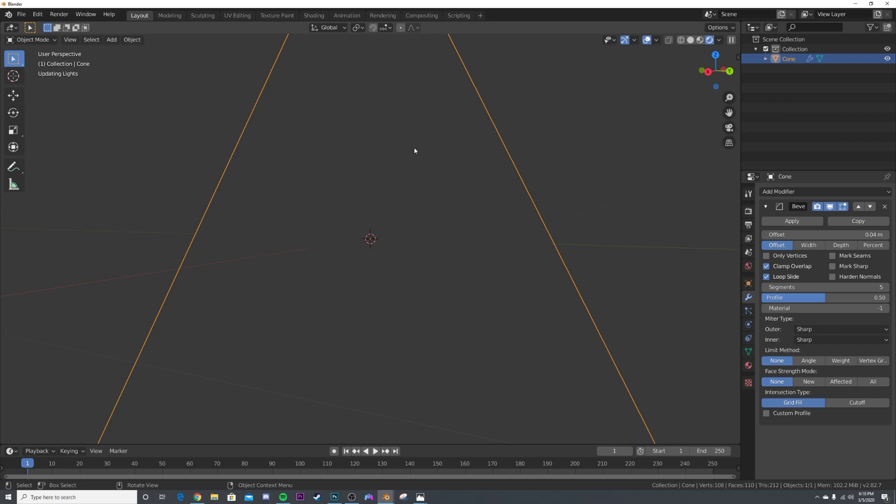